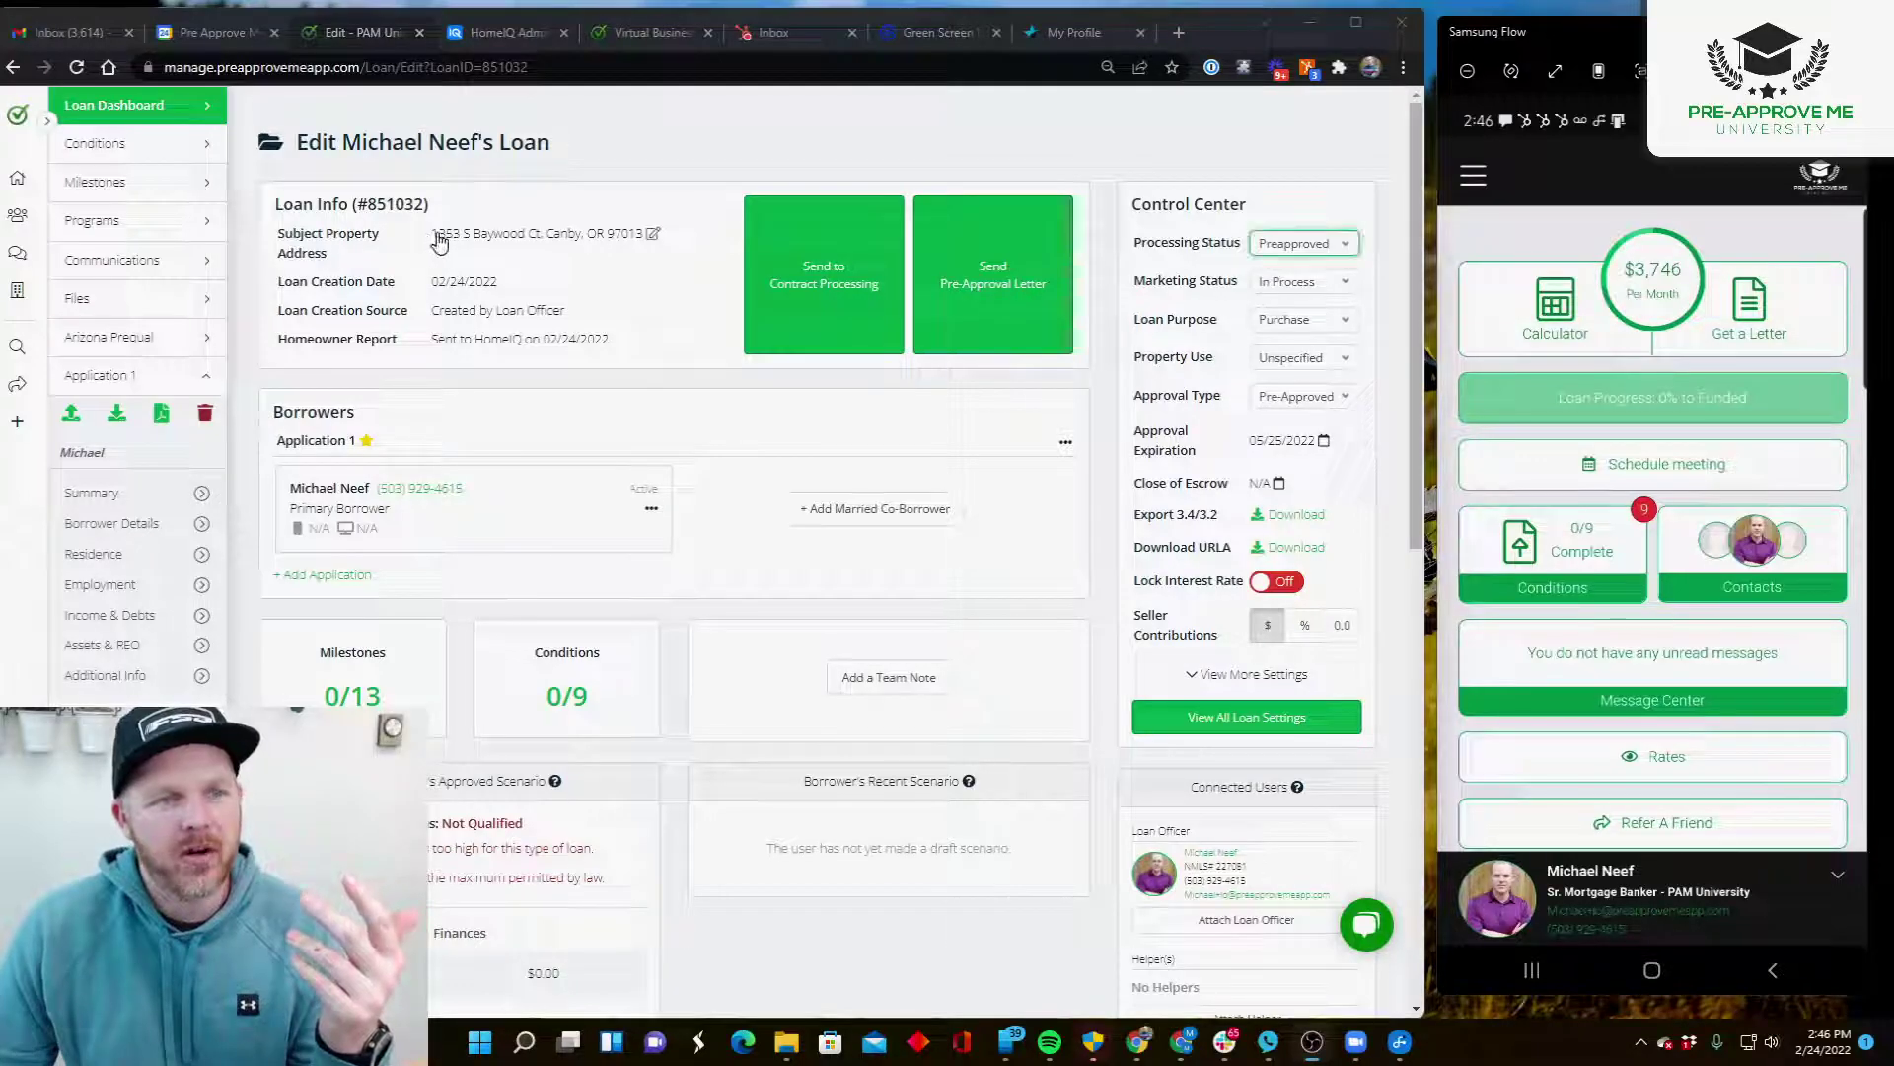
# Review the subject property address without changing it, then scroll down the loan page.
pyautogui.moveTo(436, 236); pyautogui.dragTo(656, 255)
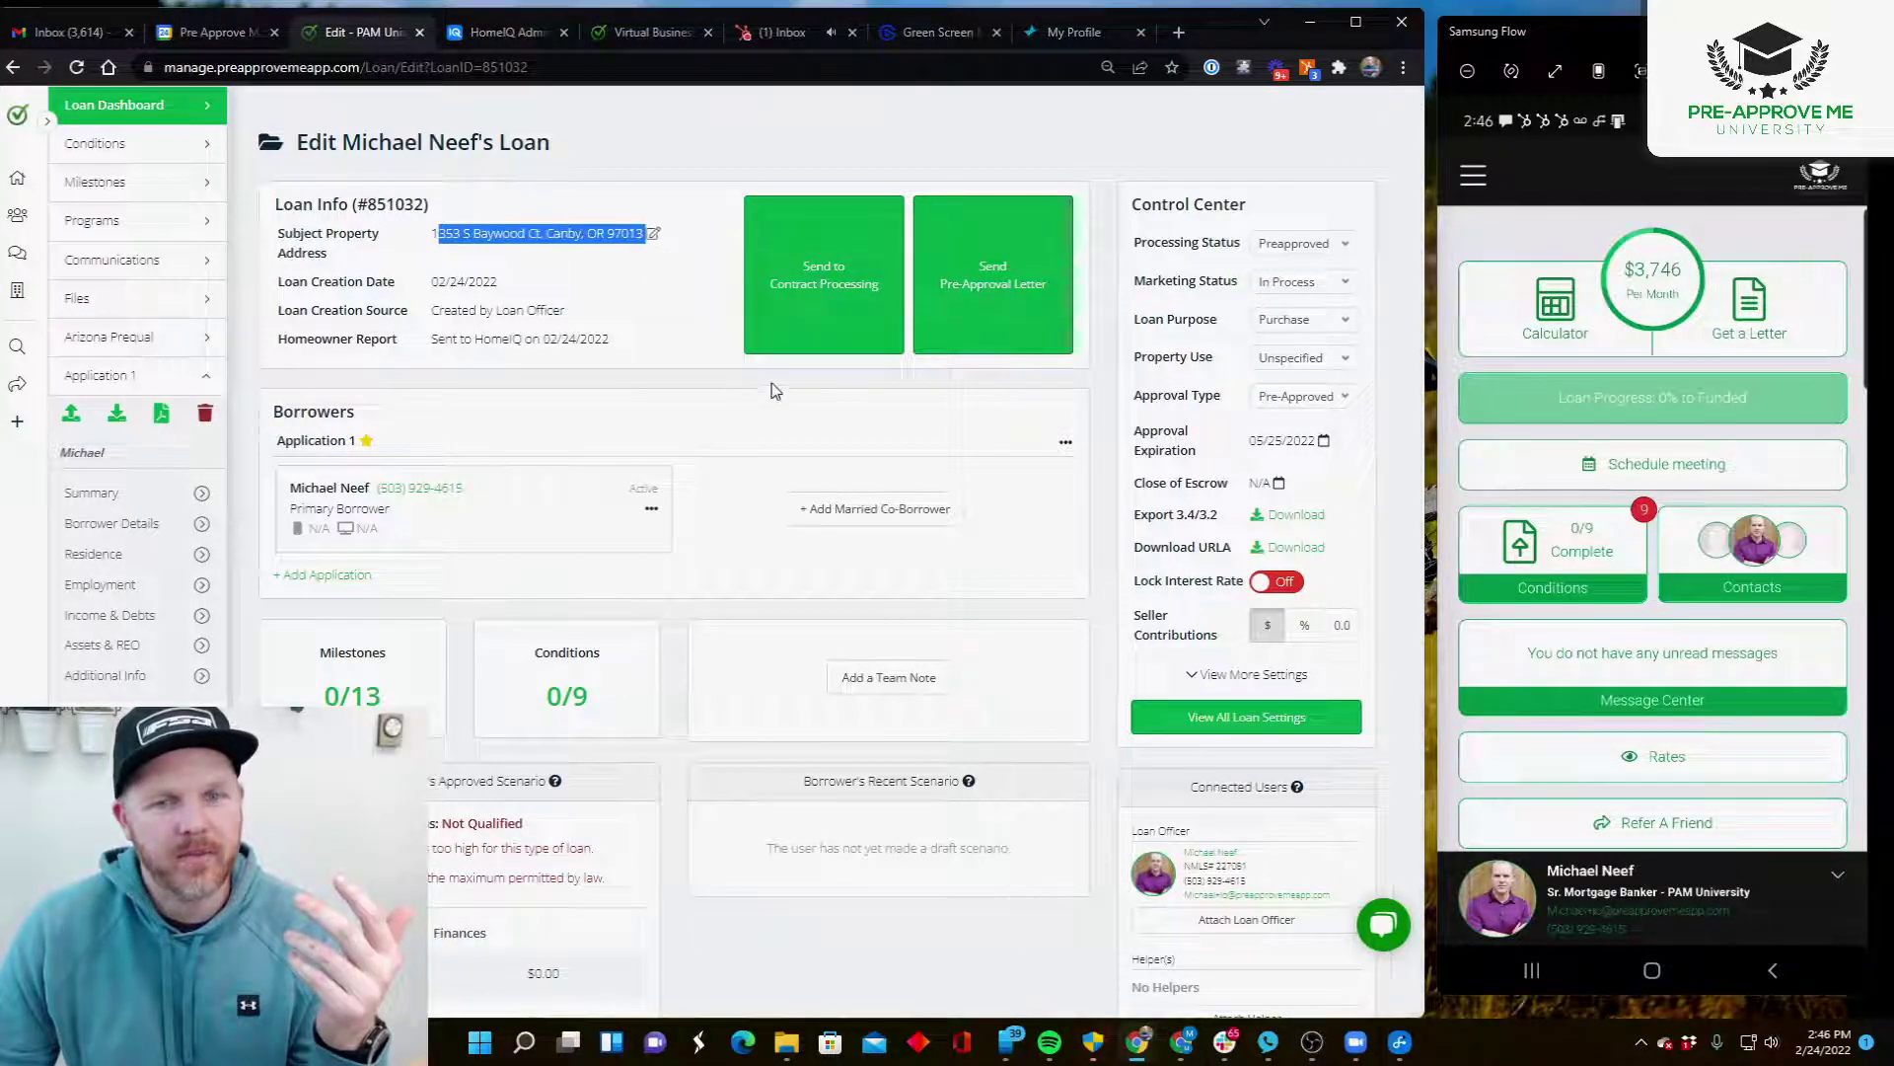
pyautogui.click(653, 234)
pyautogui.click(853, 410)
pyautogui.scroll(-5, 619, 447)
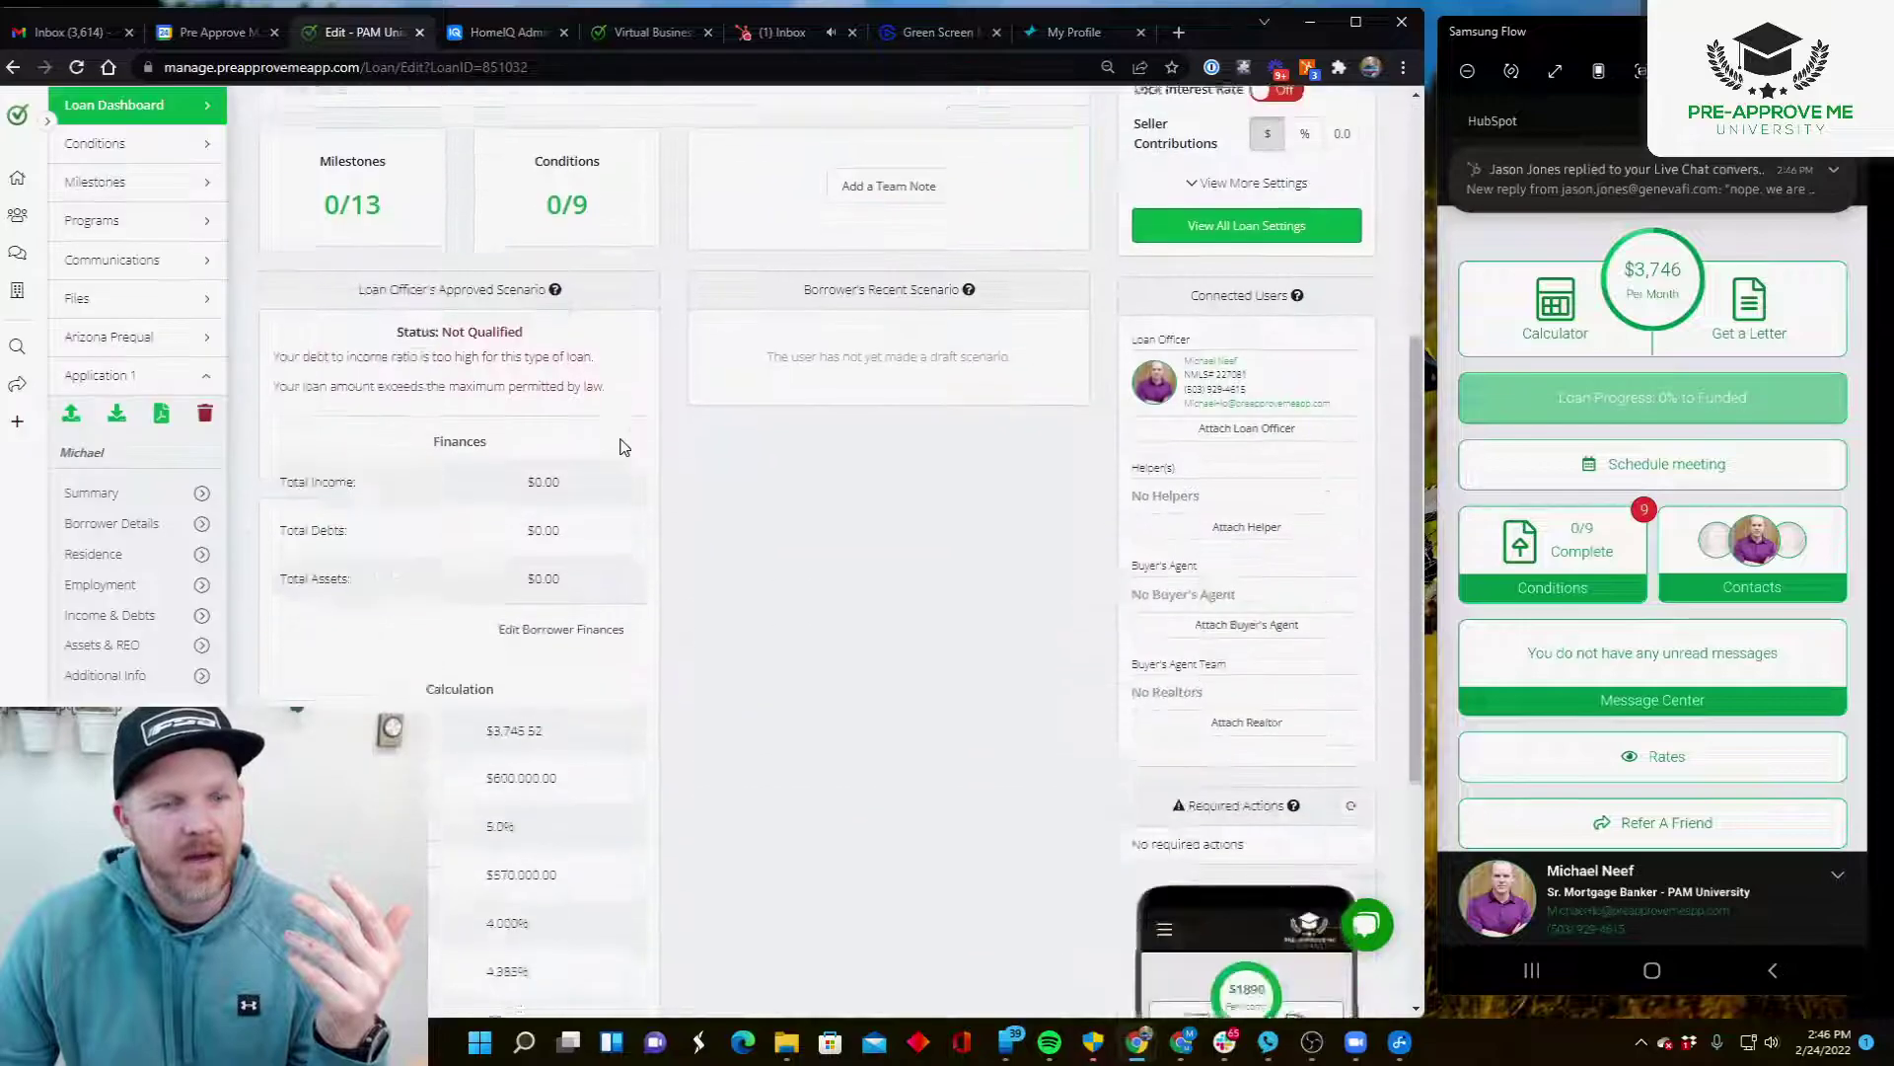
pyautogui.scroll(-2, 548, 636)
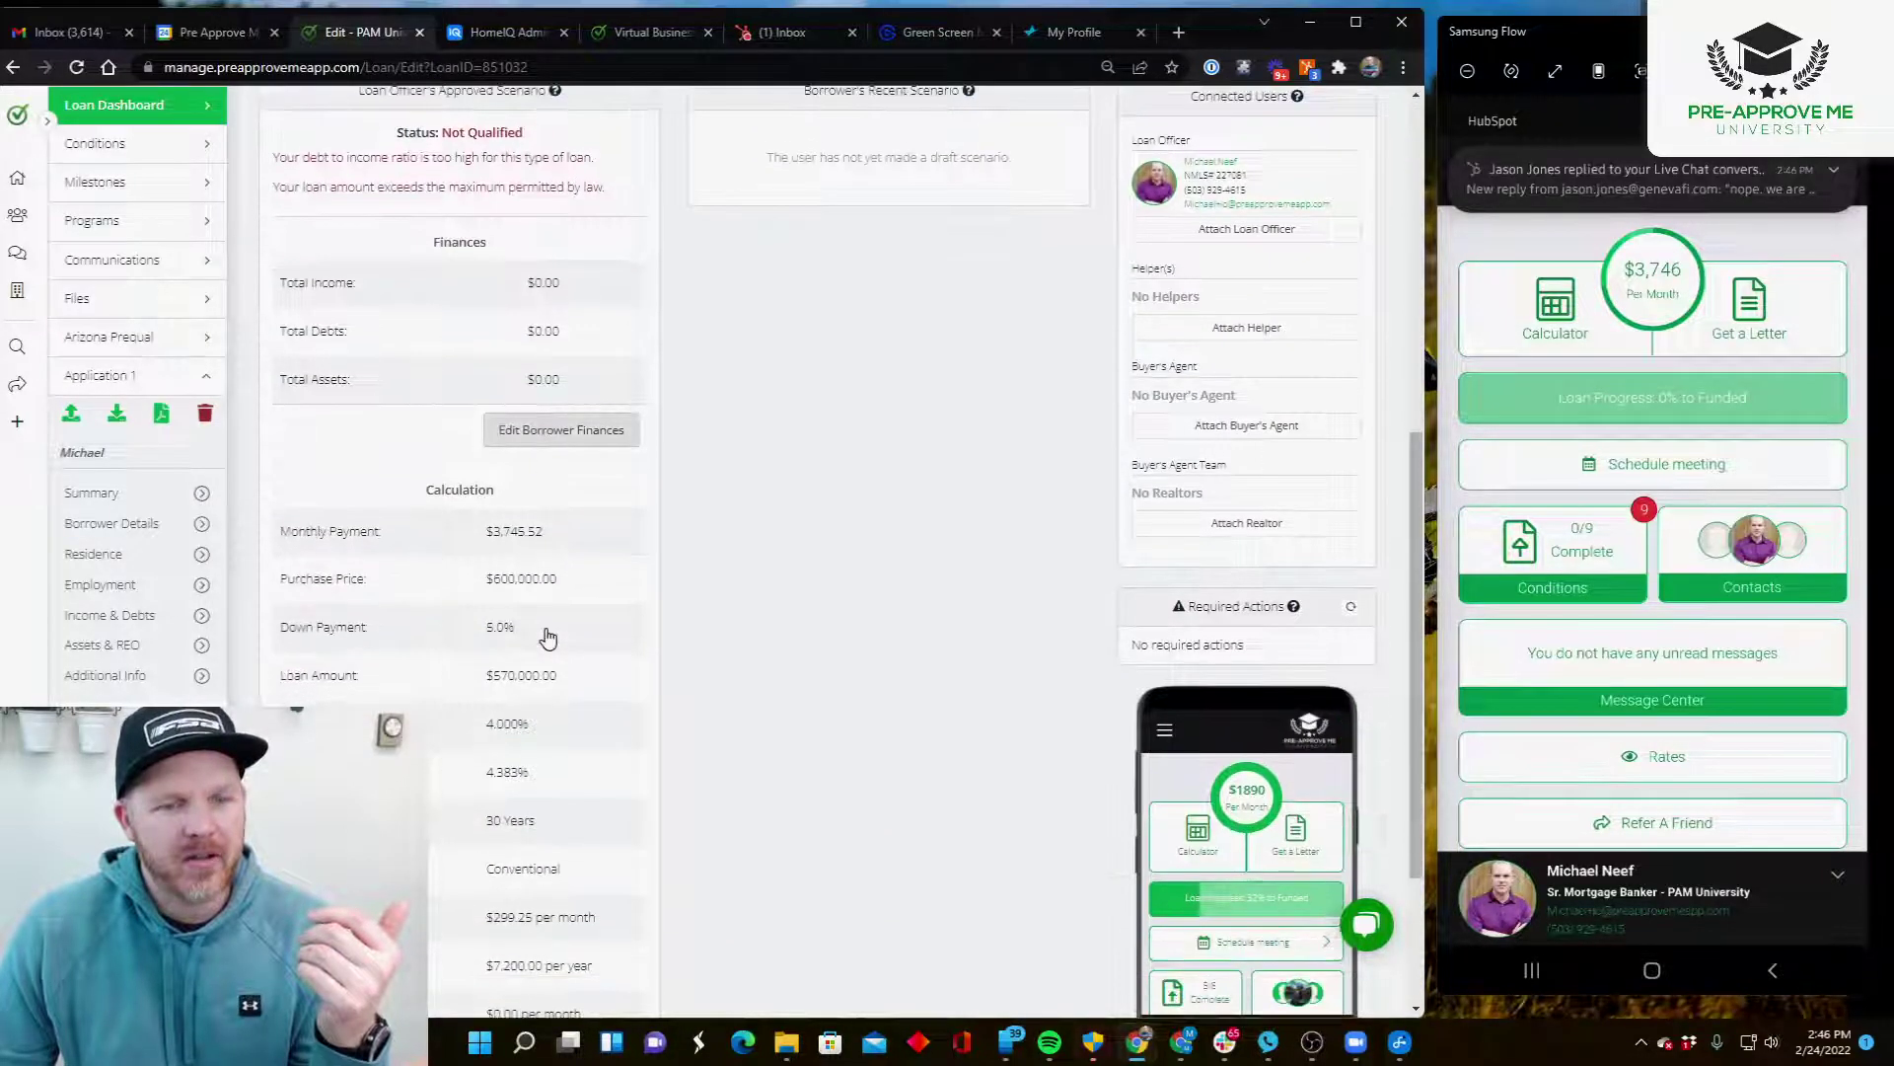
pyautogui.moveTo(483, 588); pyautogui.dragTo(566, 588)
pyautogui.scroll(-2, 656, 588)
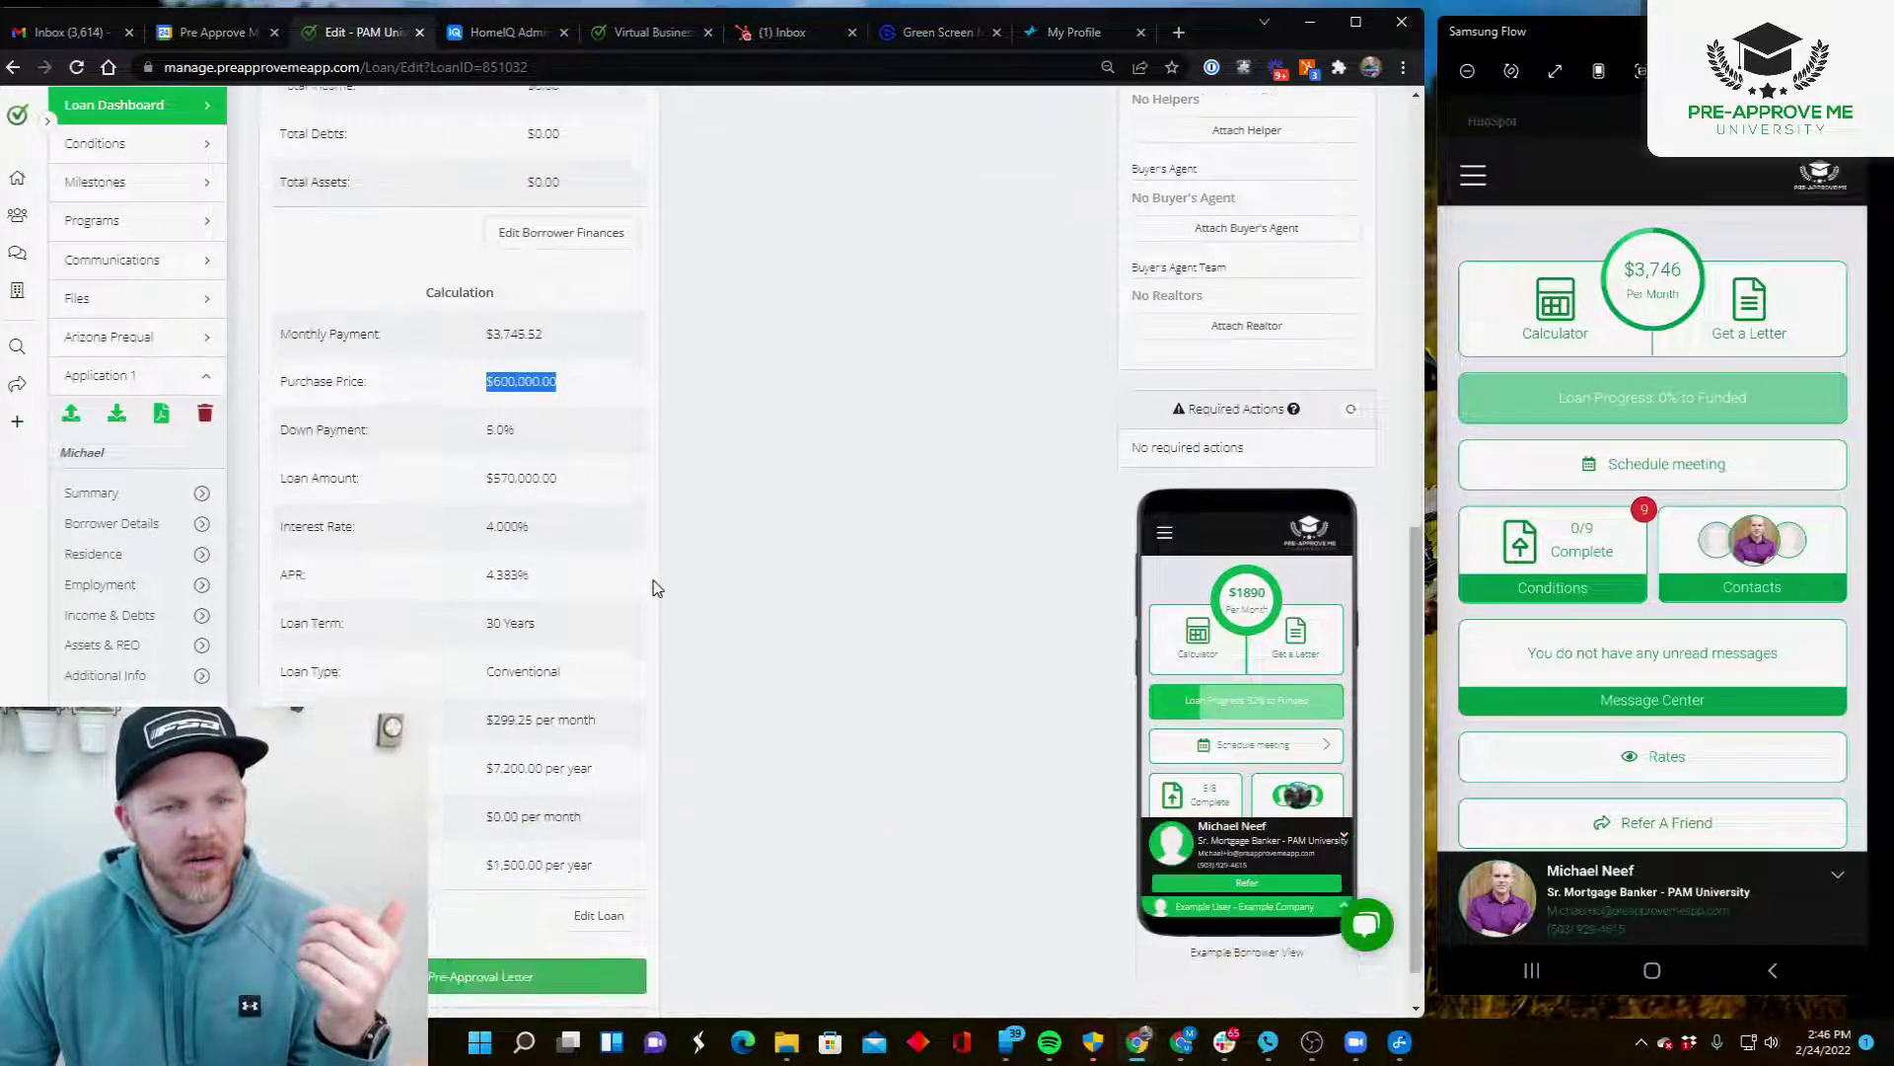
# Change the purchase price from 600,000 to 450,000 and save, yielding a $2,809.14 payment.
pyautogui.click(598, 914)
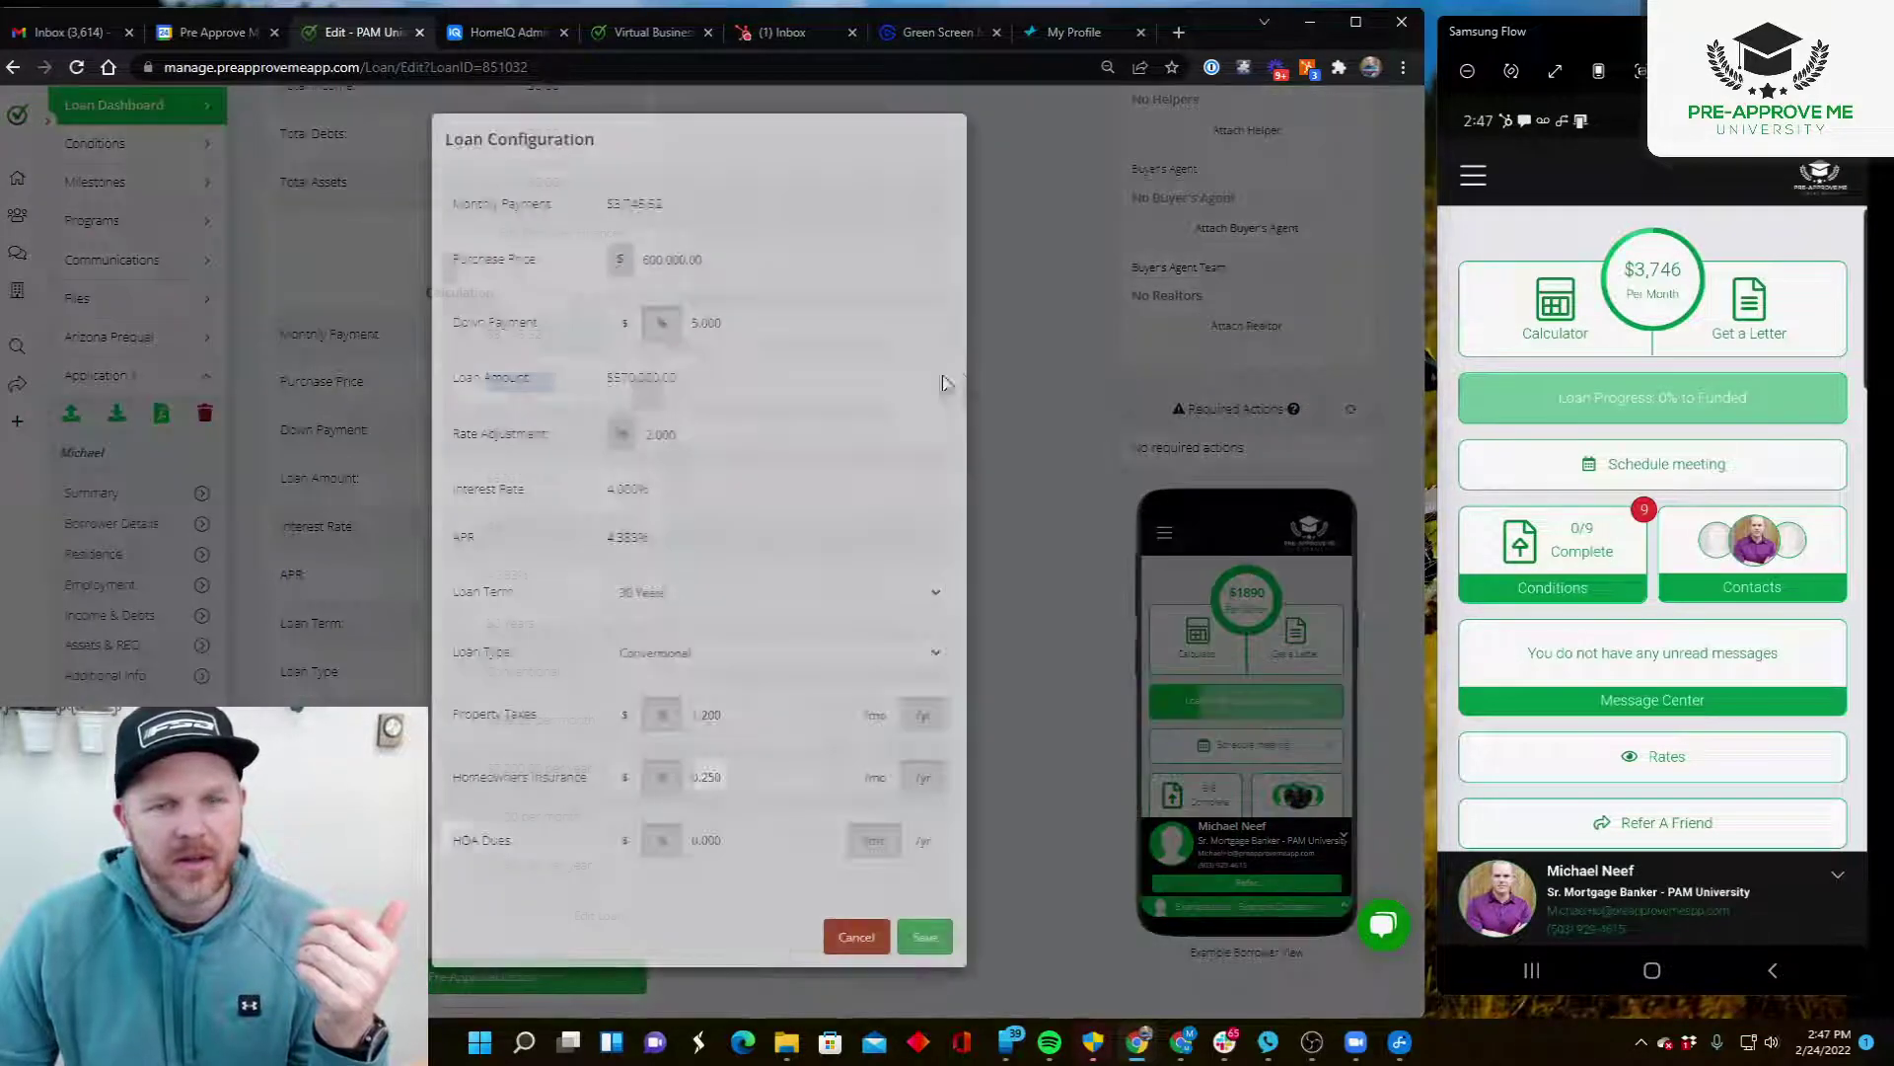
pyautogui.moveTo(790, 262); pyautogui.dragTo(577, 270)
pyautogui.write('450000')
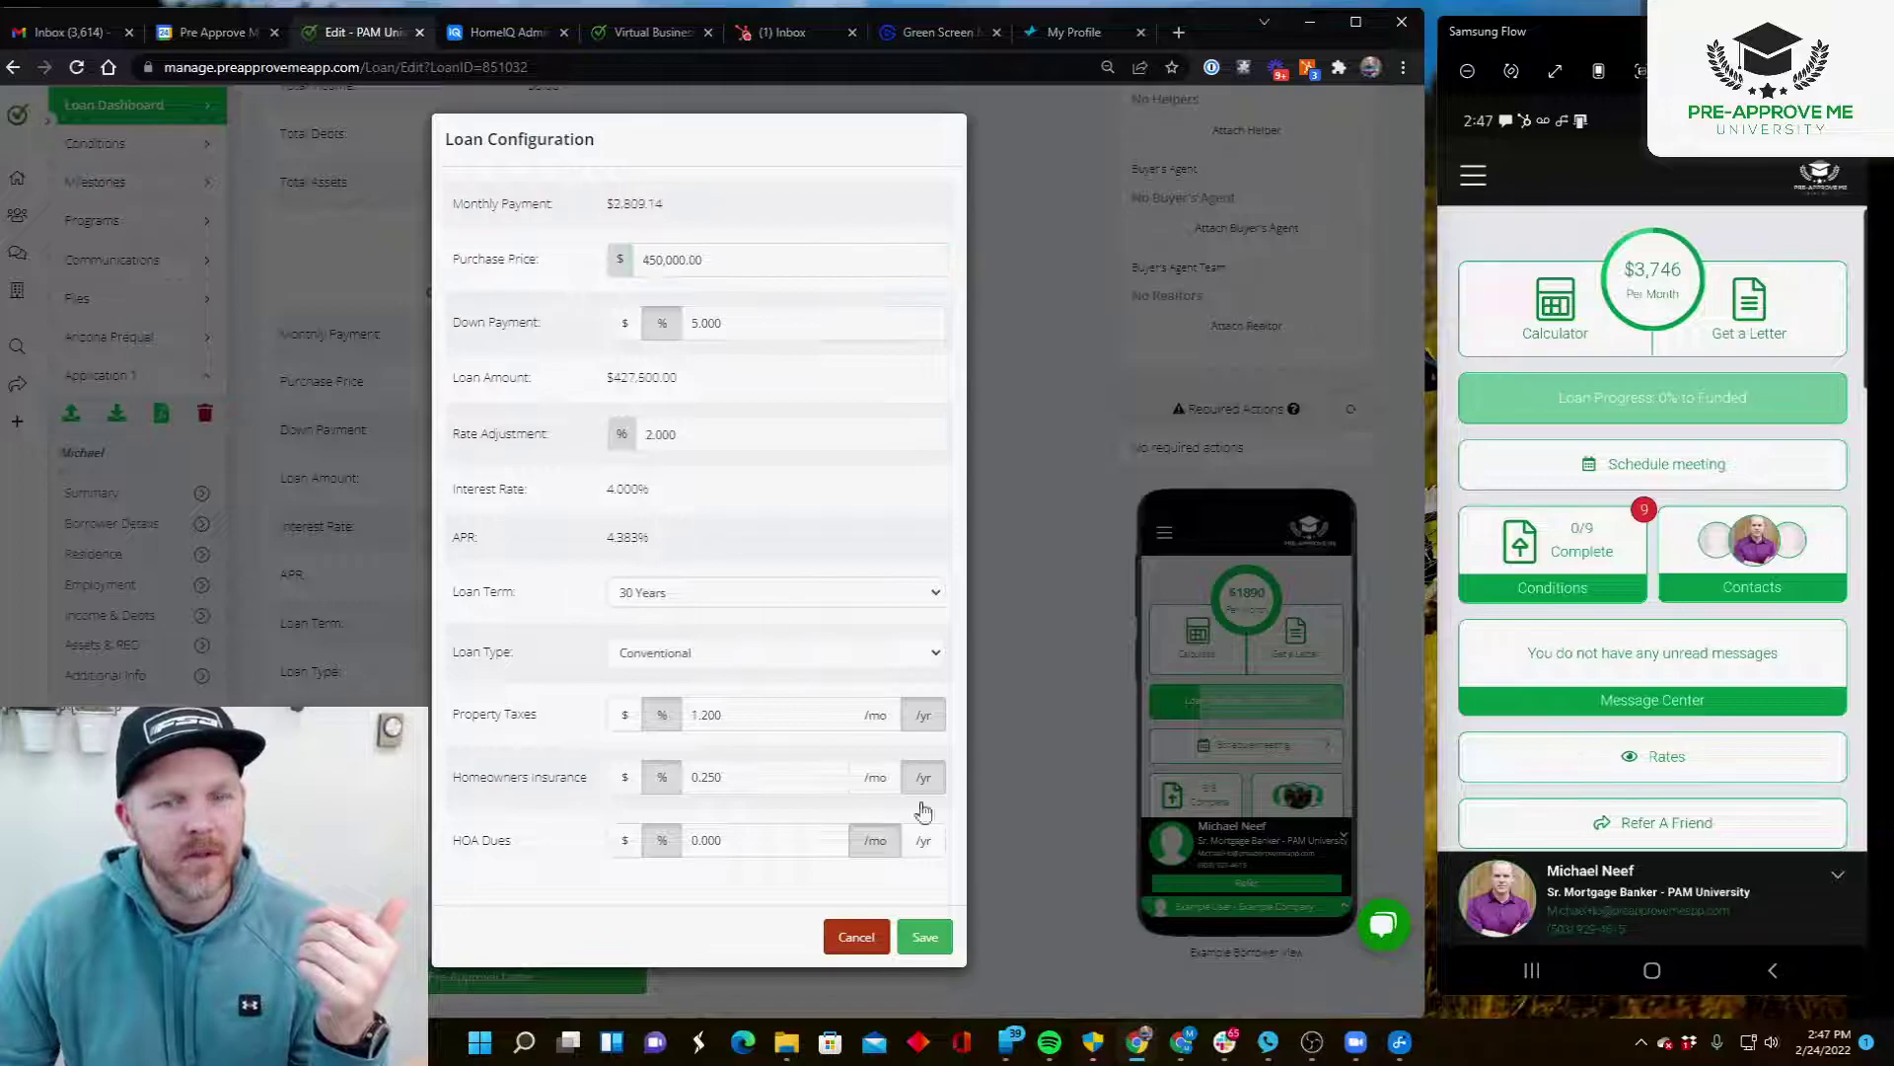
pyautogui.click(924, 936)
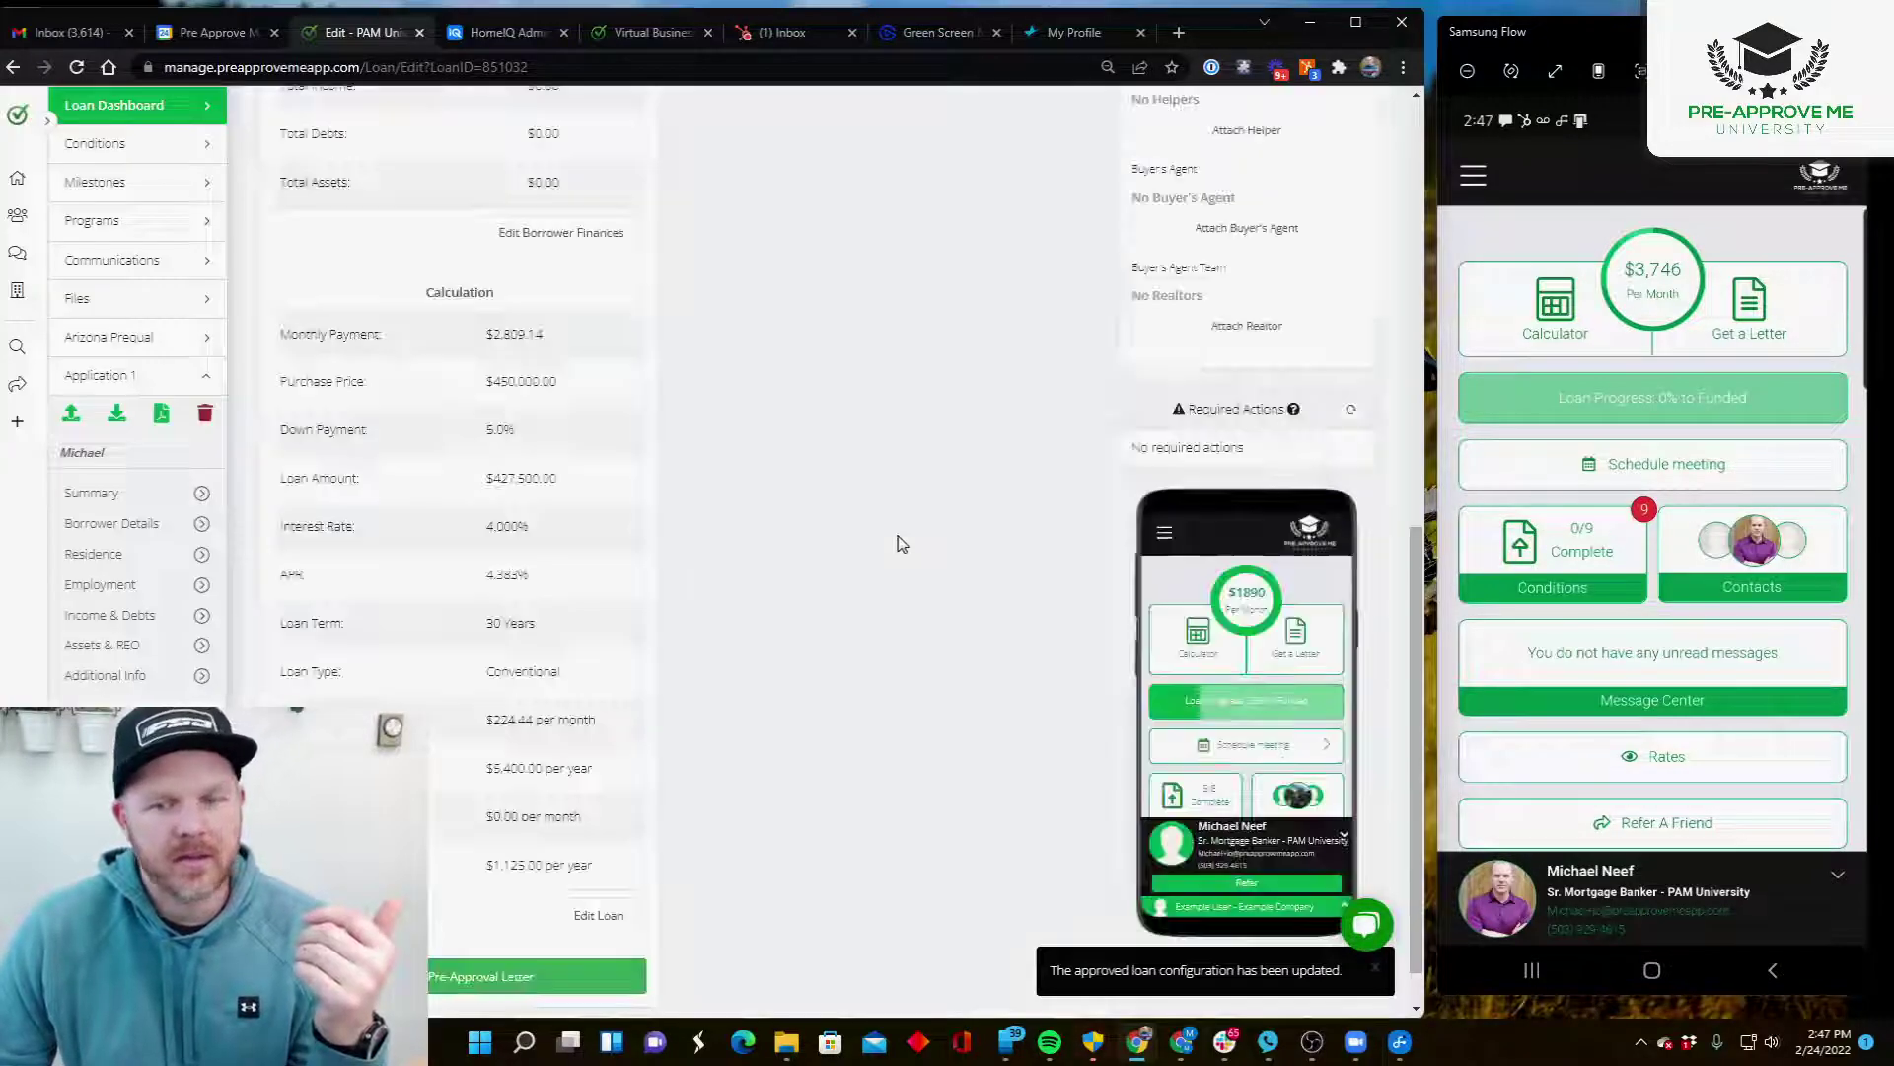
pyautogui.scroll(10, 1007, 507)
pyautogui.scroll(-7, 1007, 507)
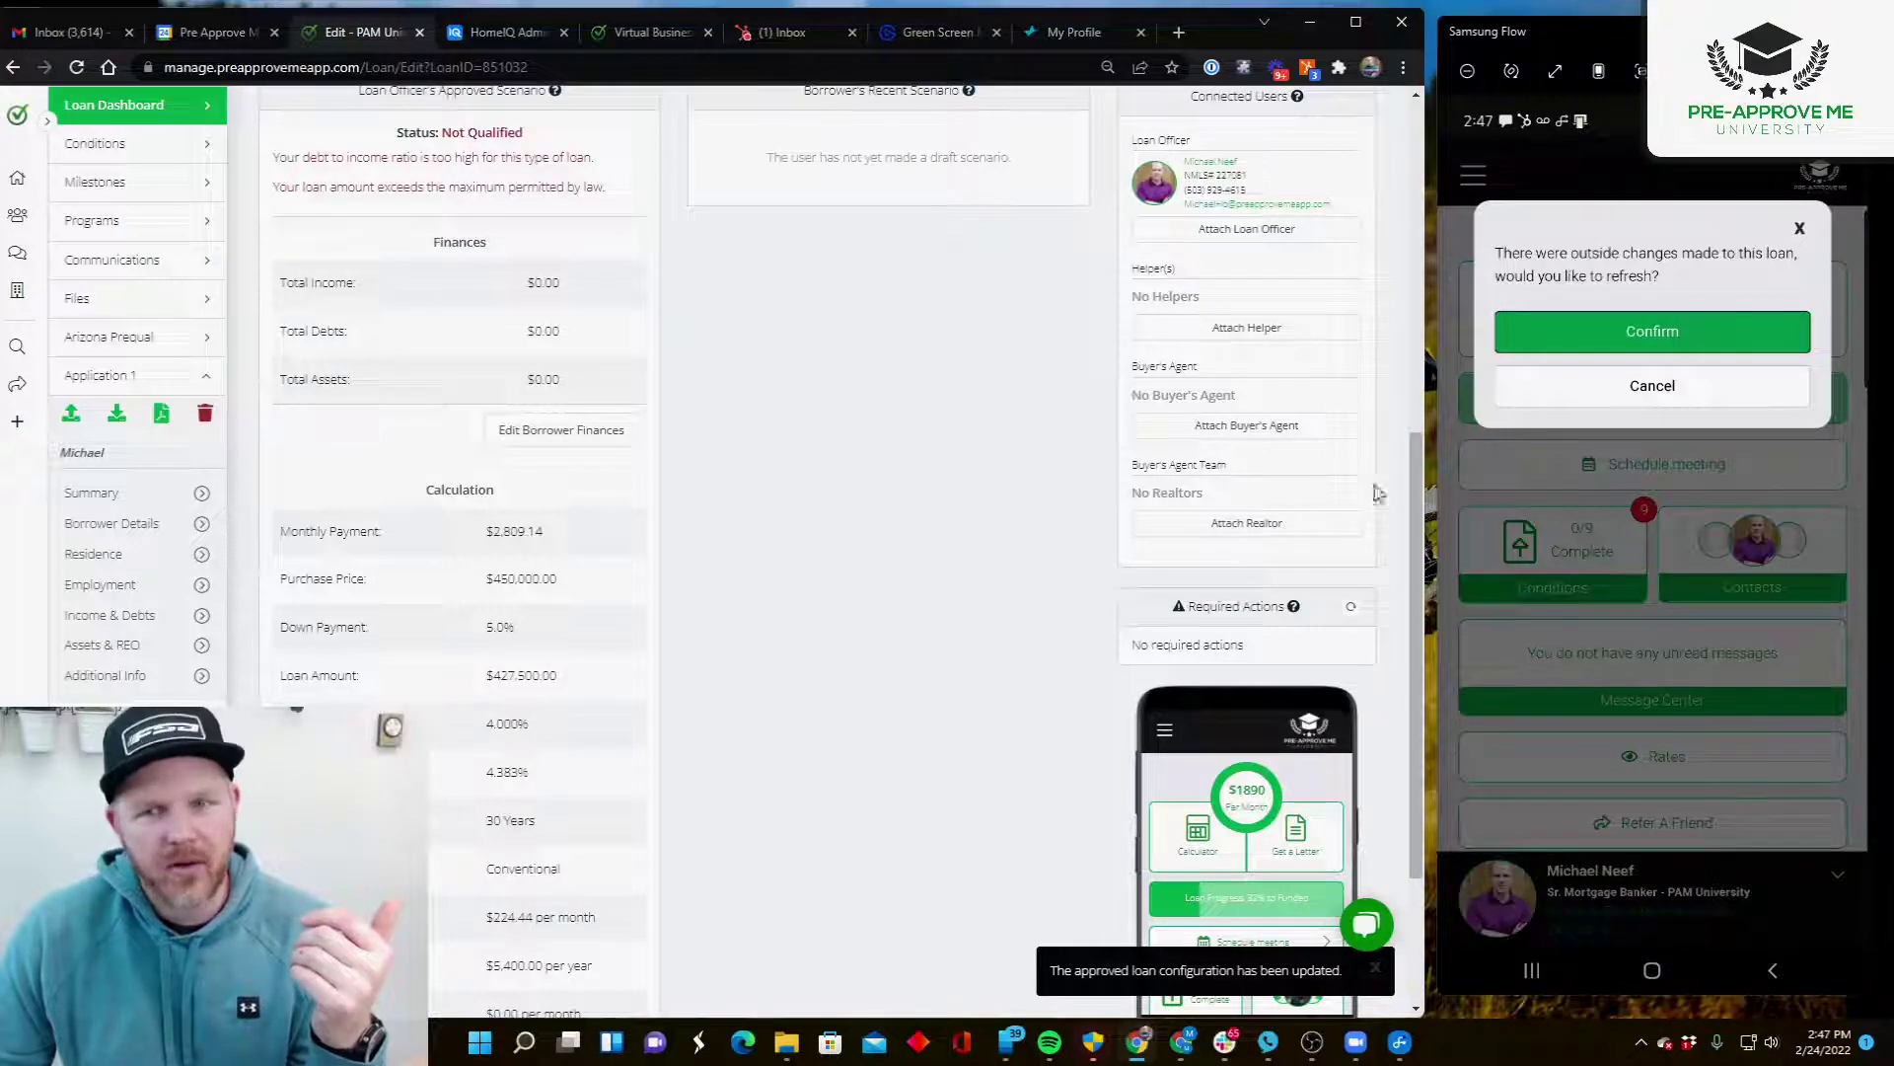
# Confirm the refresh so the borrower's mobile app shows the $2,809 monthly payment.
pyautogui.click(1578, 333)
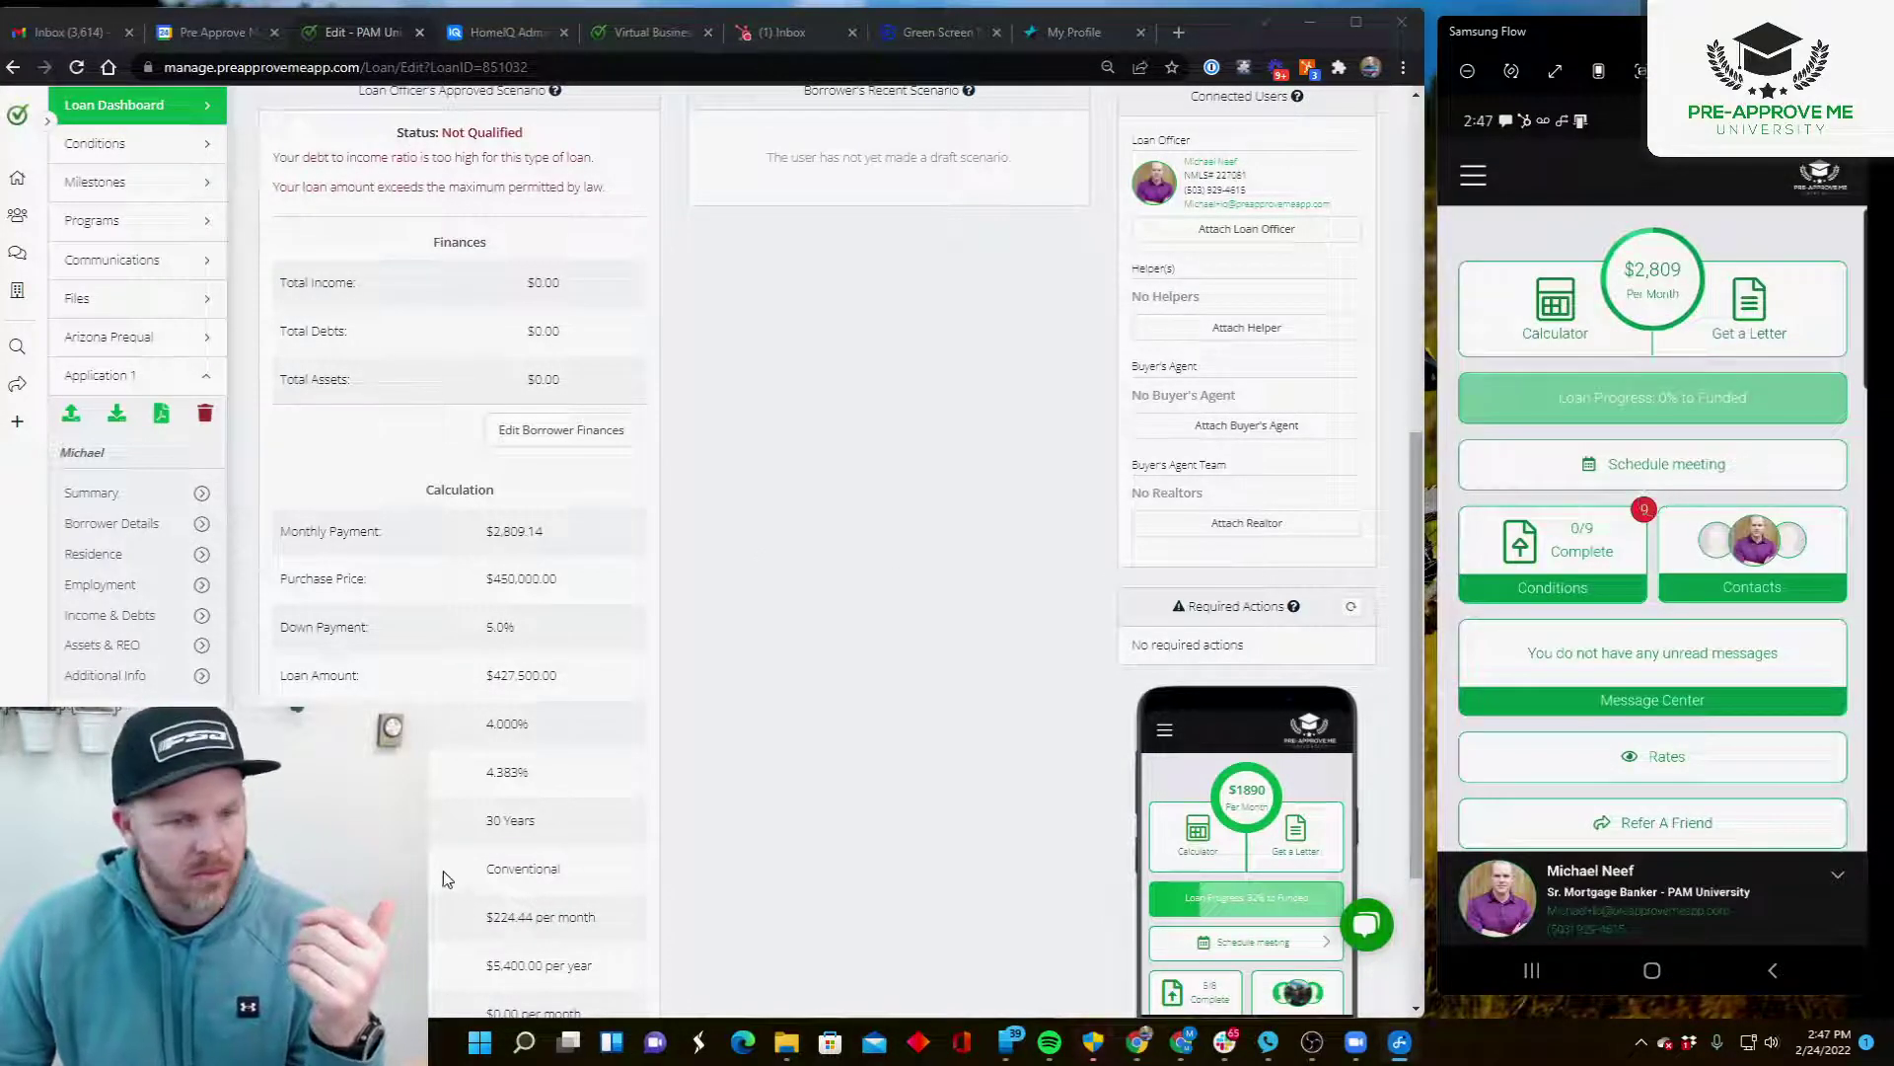
pyautogui.scroll(-1, 558, 853)
pyautogui.scroll(-2, 558, 853)
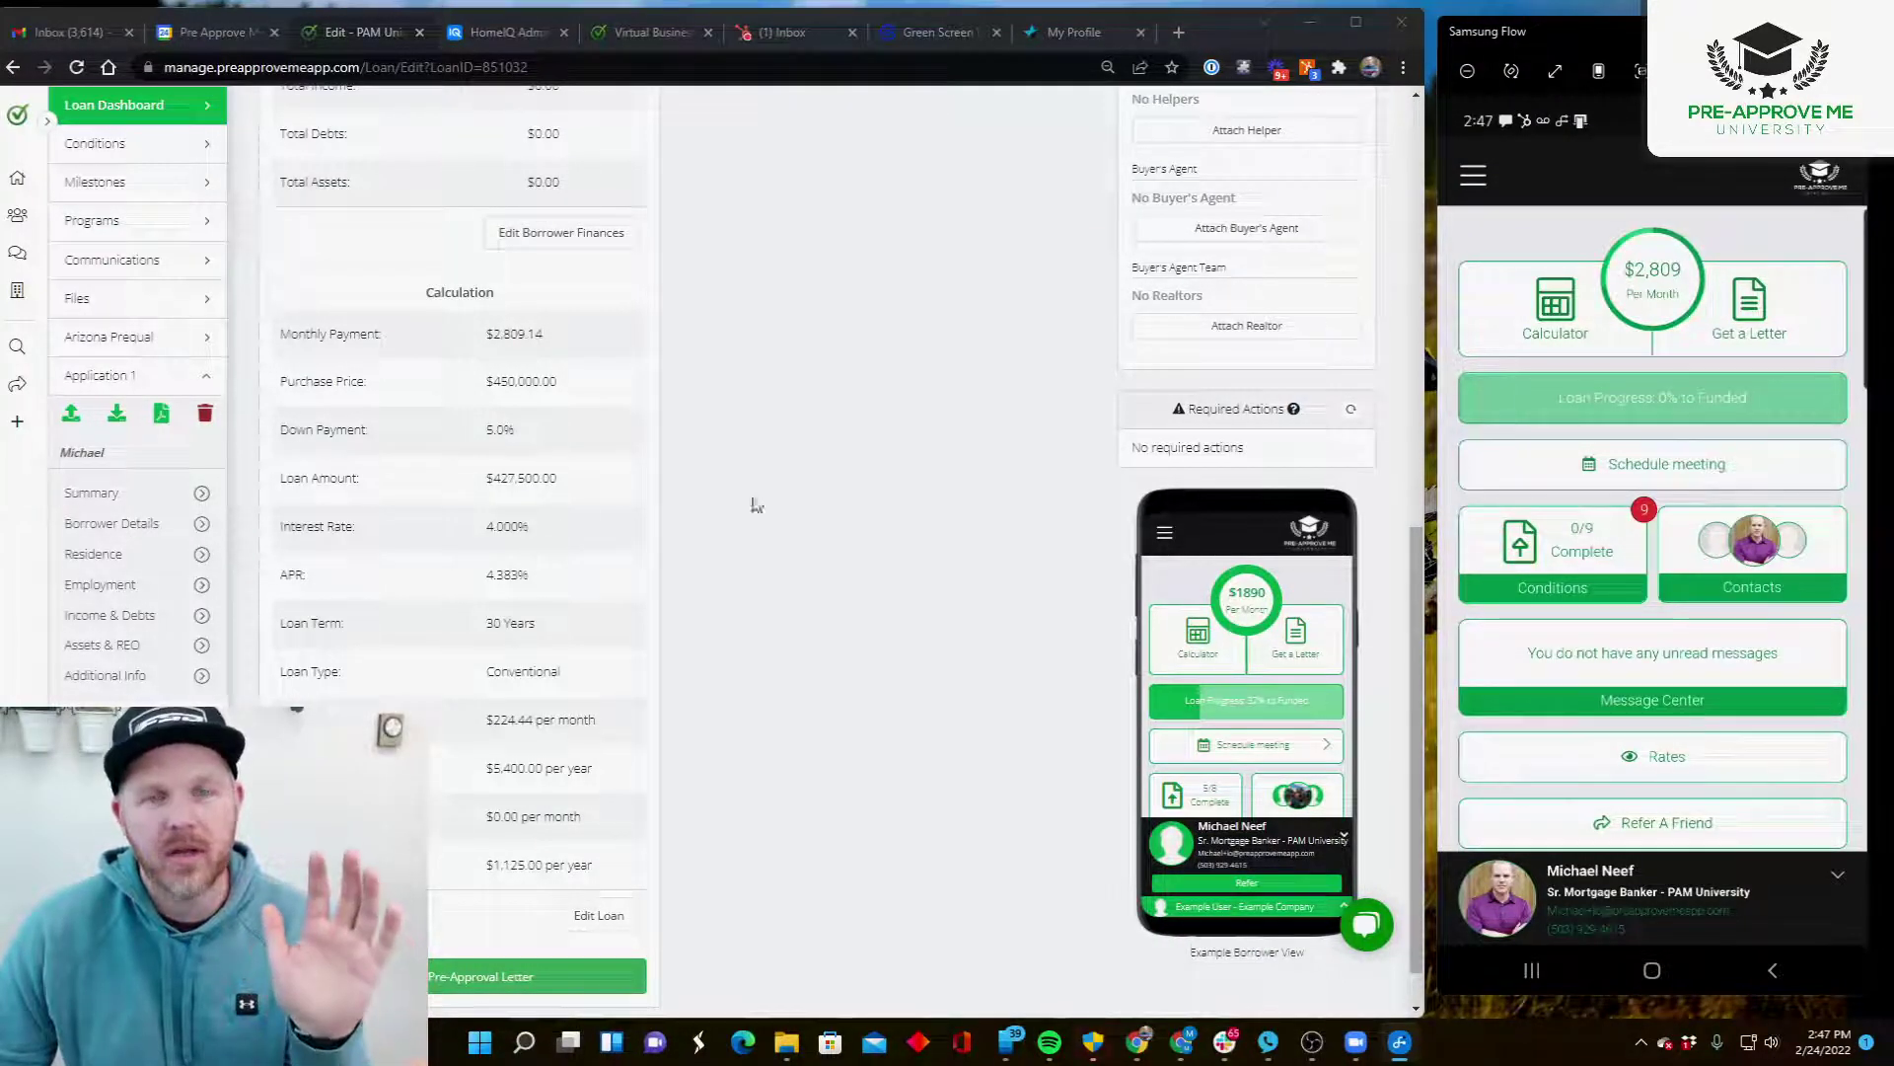
pyautogui.scroll(8, 854, 458)
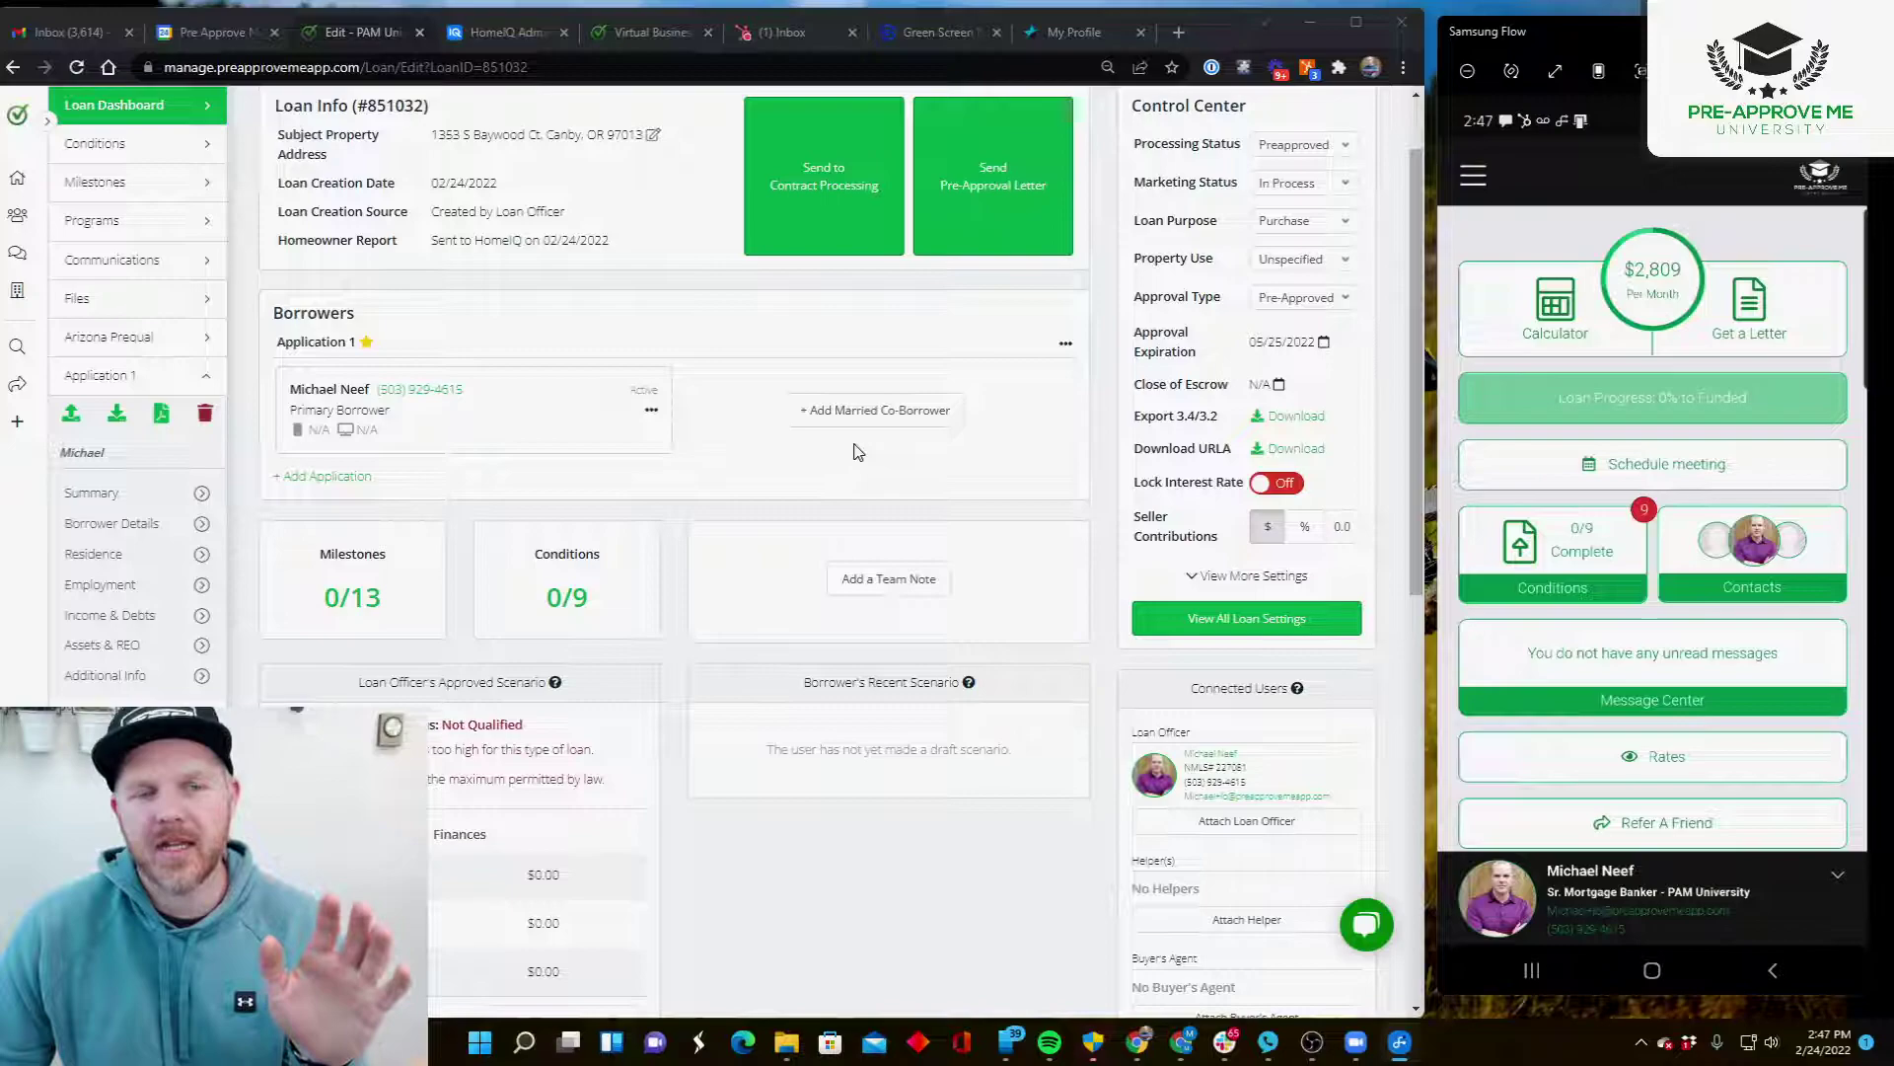
pyautogui.scroll(-4, 857, 451)
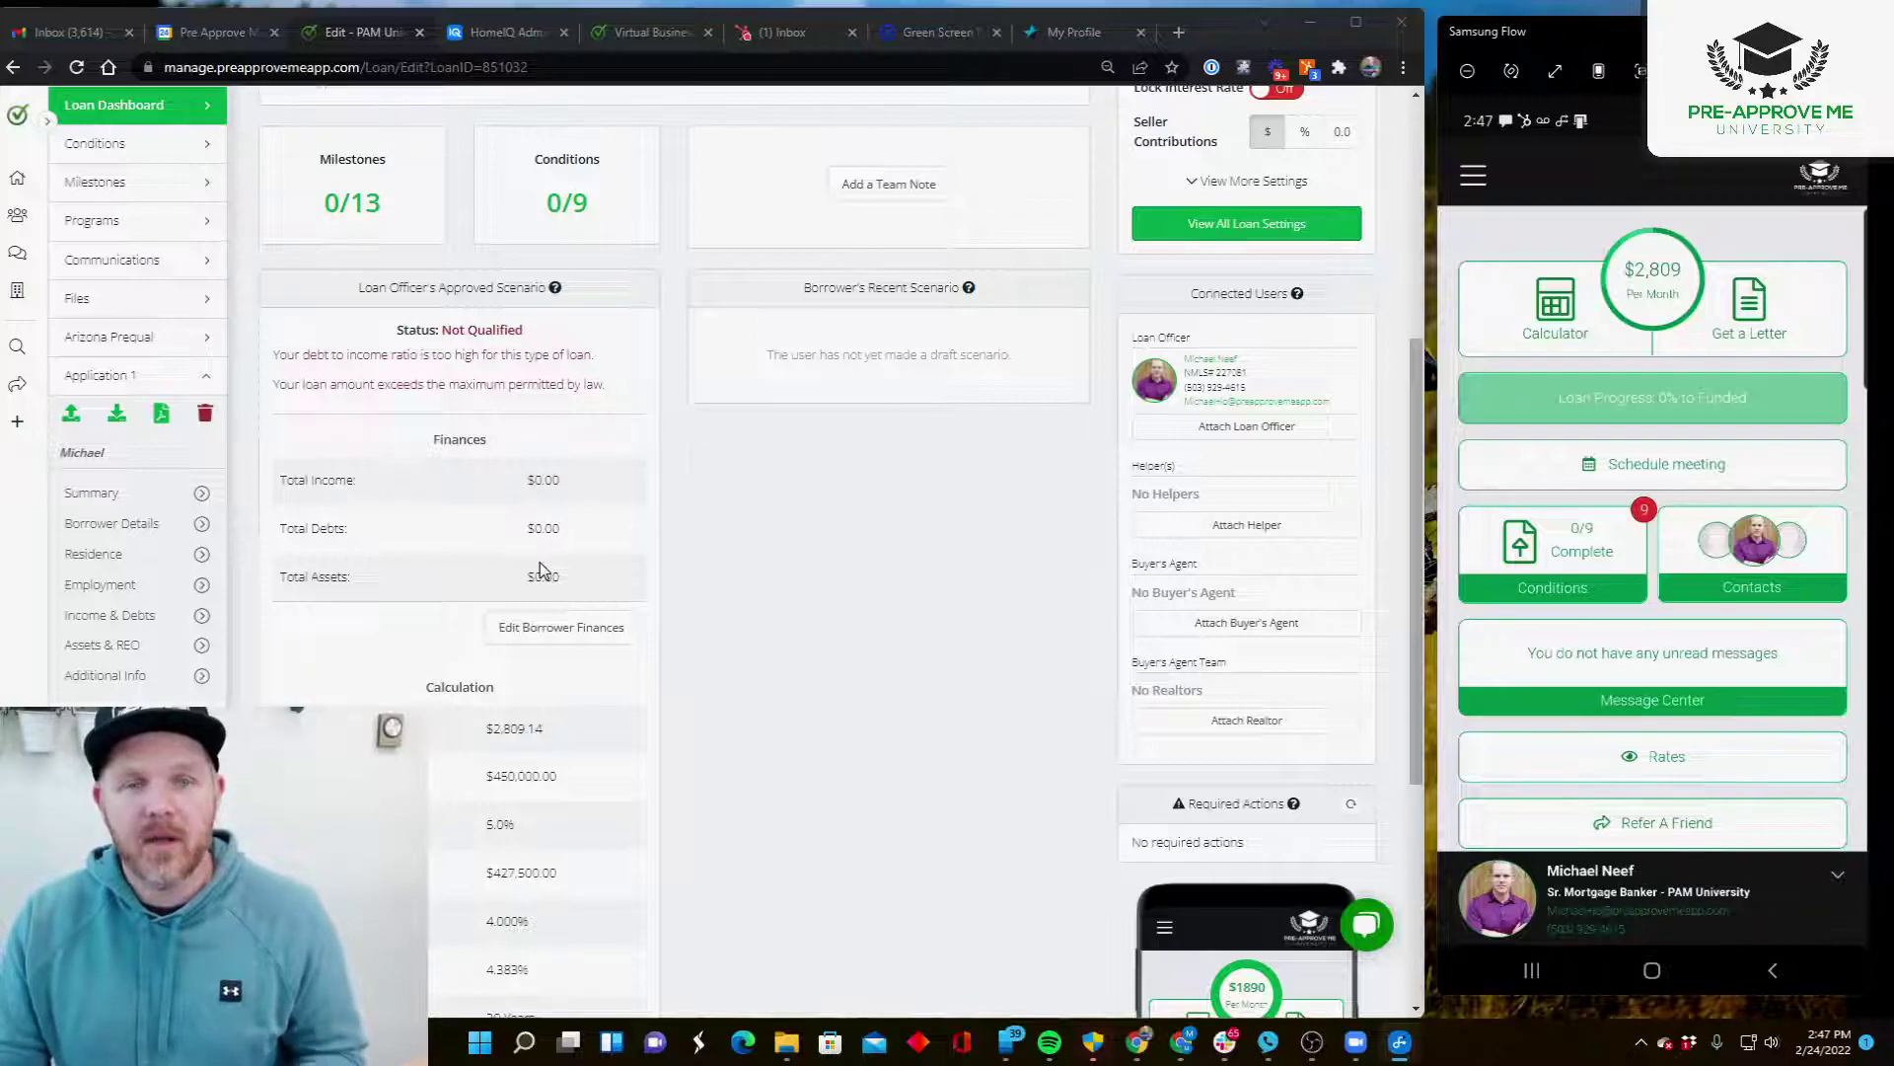
pyautogui.scroll(5, 1013, 607)
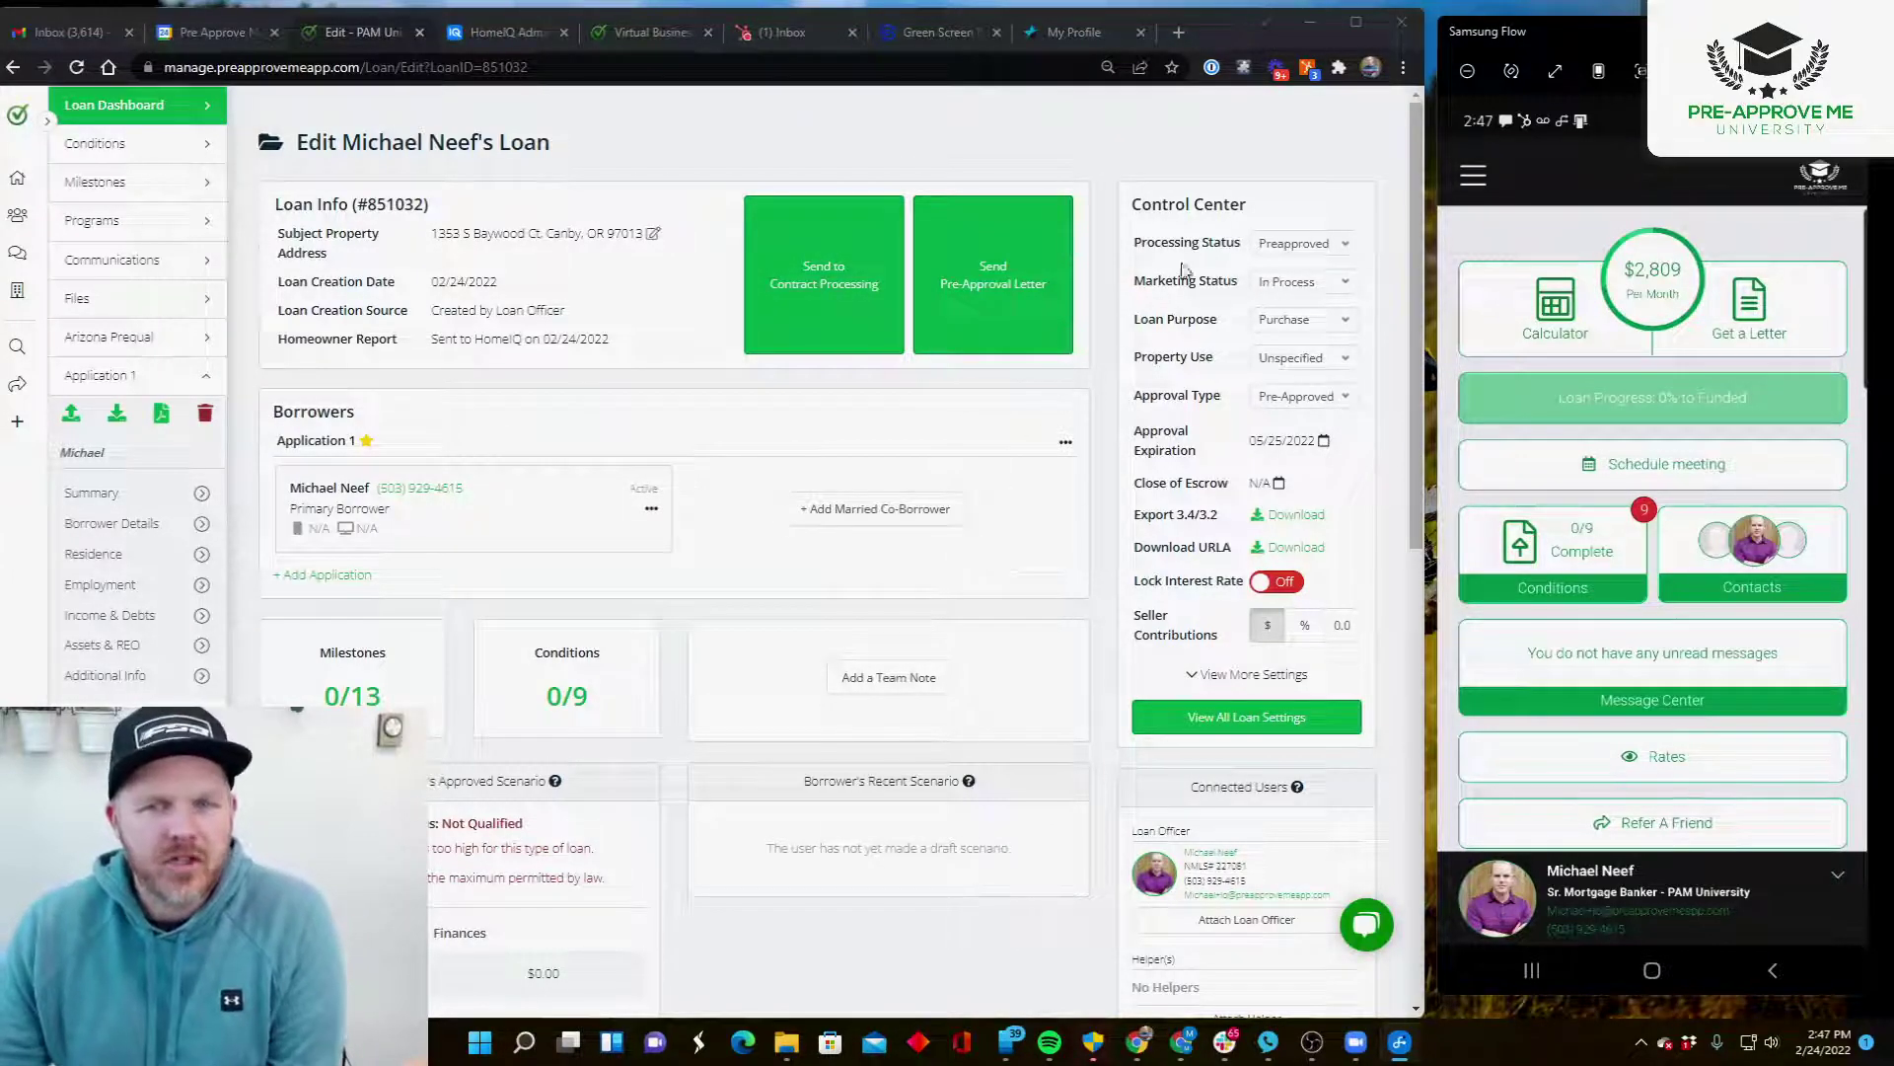
# Set the processing status to Closed and confirm the borrower's app refresh.
pyautogui.click(1270, 247)
pyautogui.click(1288, 424)
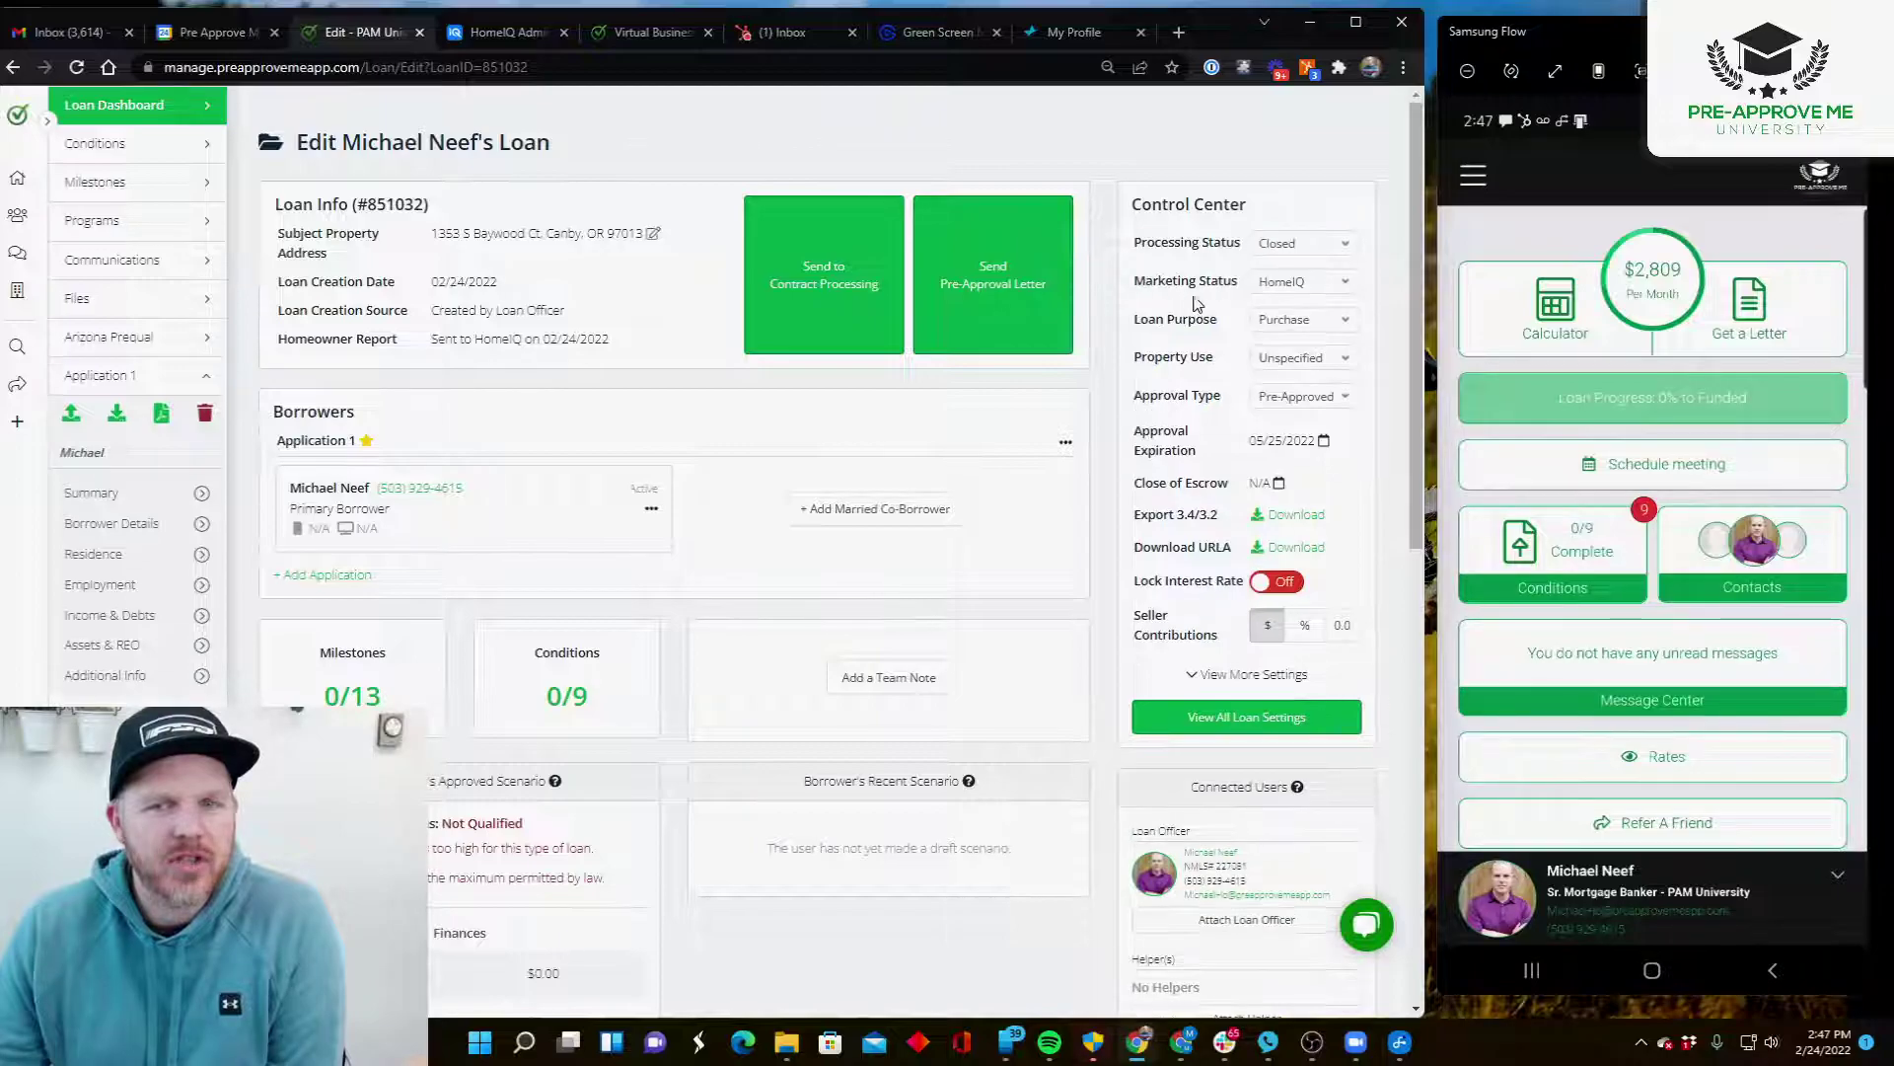
pyautogui.scroll(-9, 1076, 394)
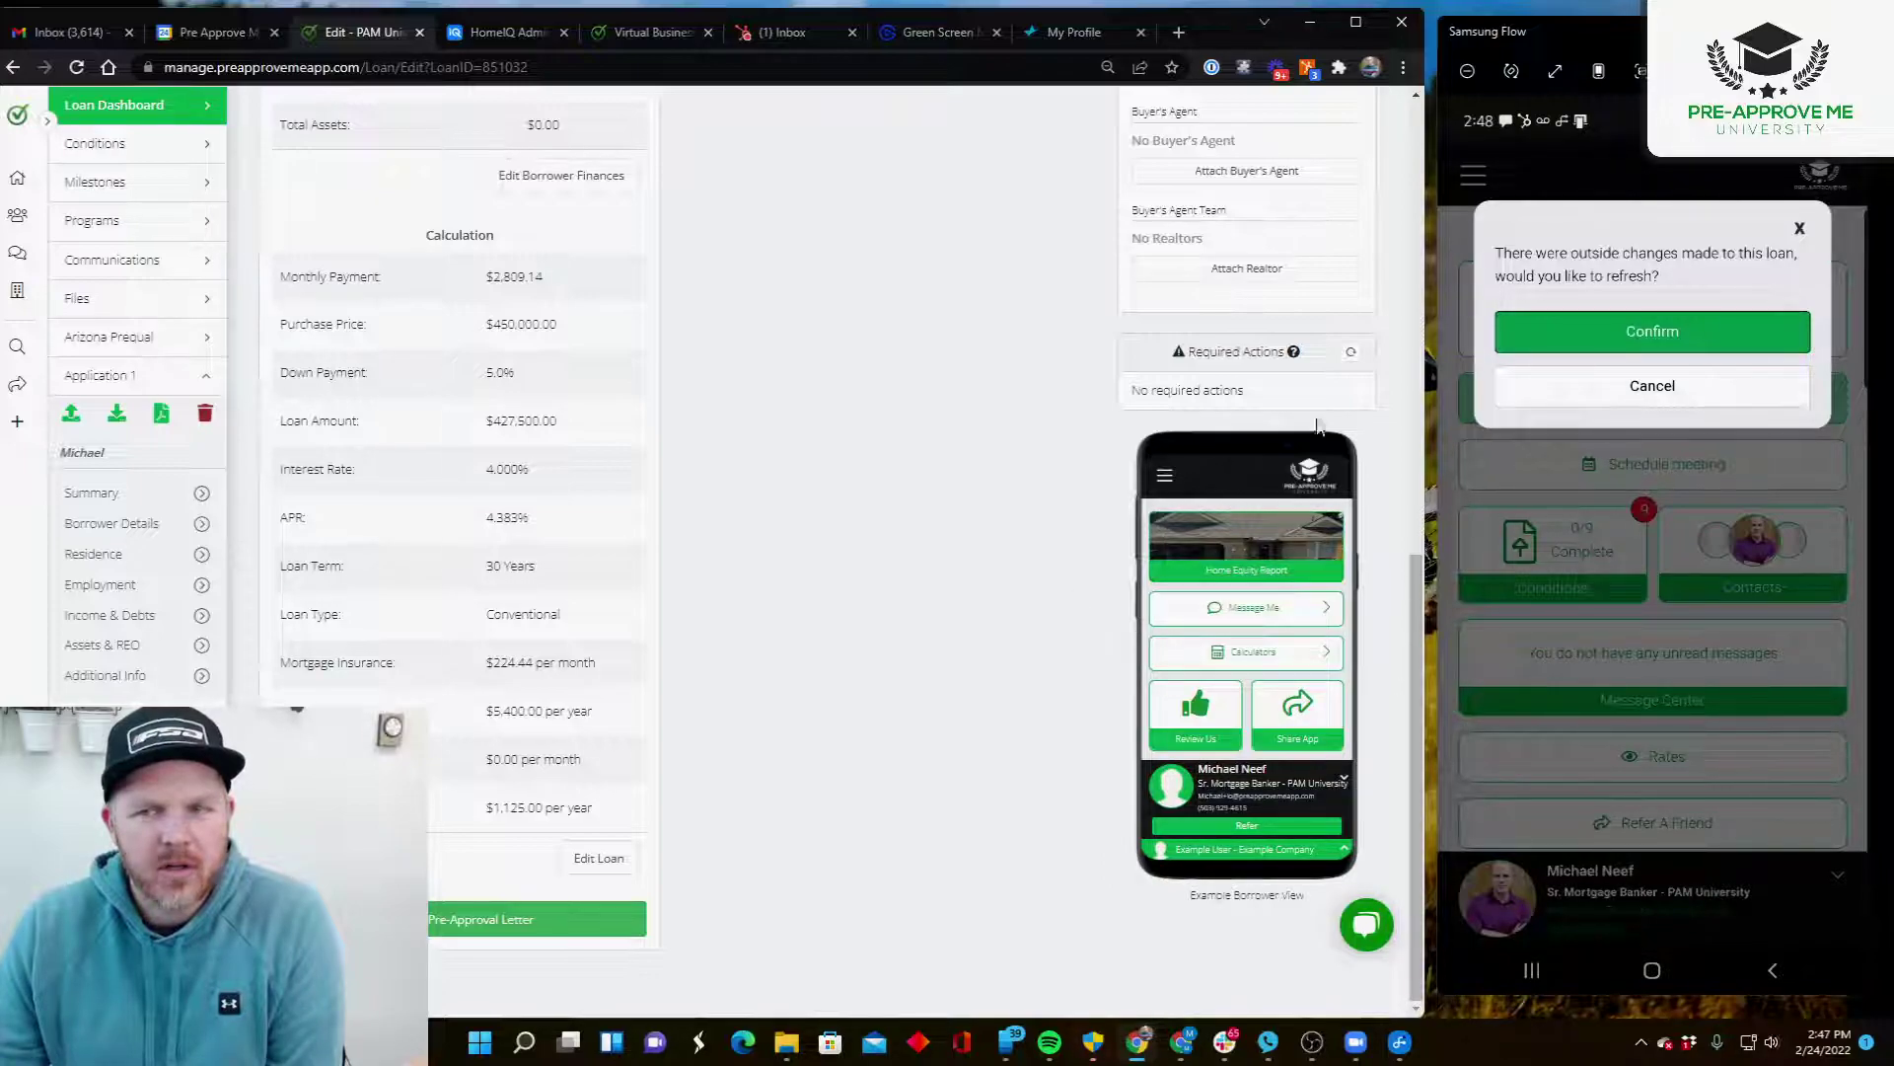
pyautogui.click(1656, 334)
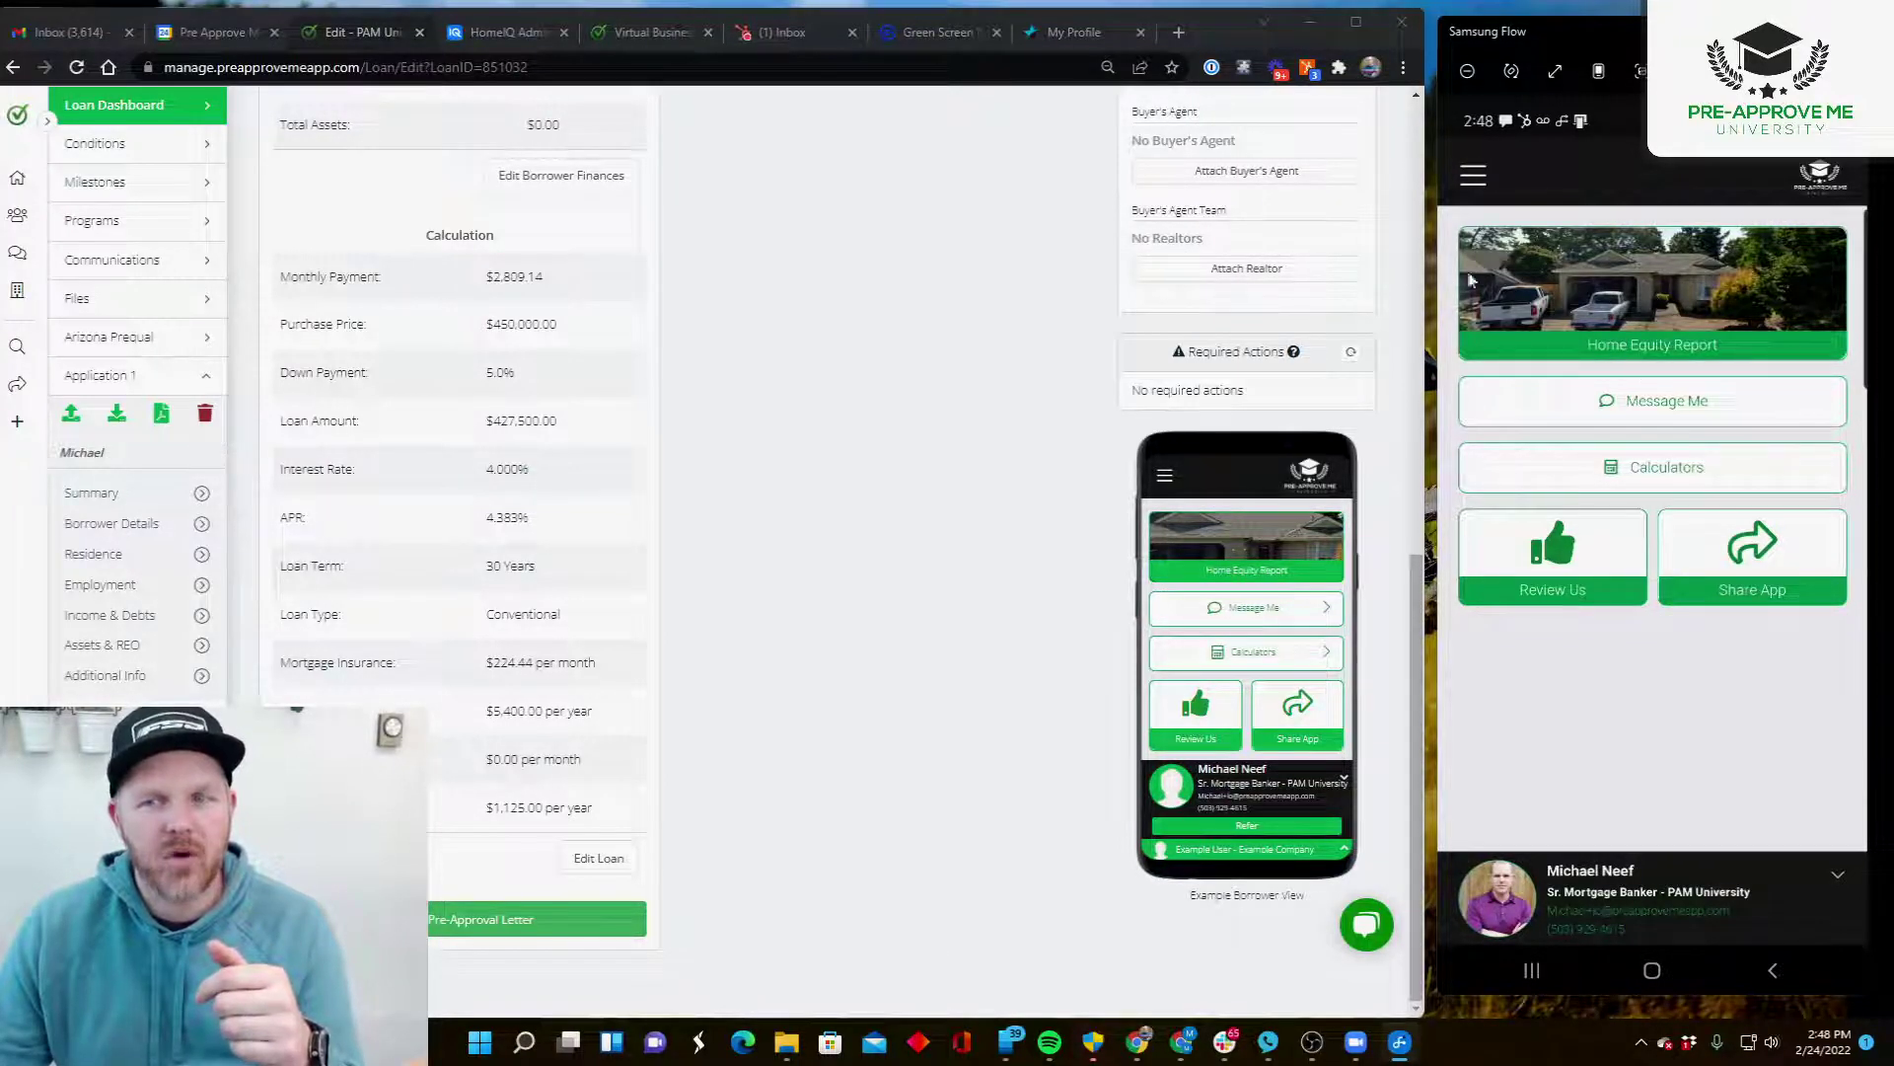
pyautogui.click(1615, 365)
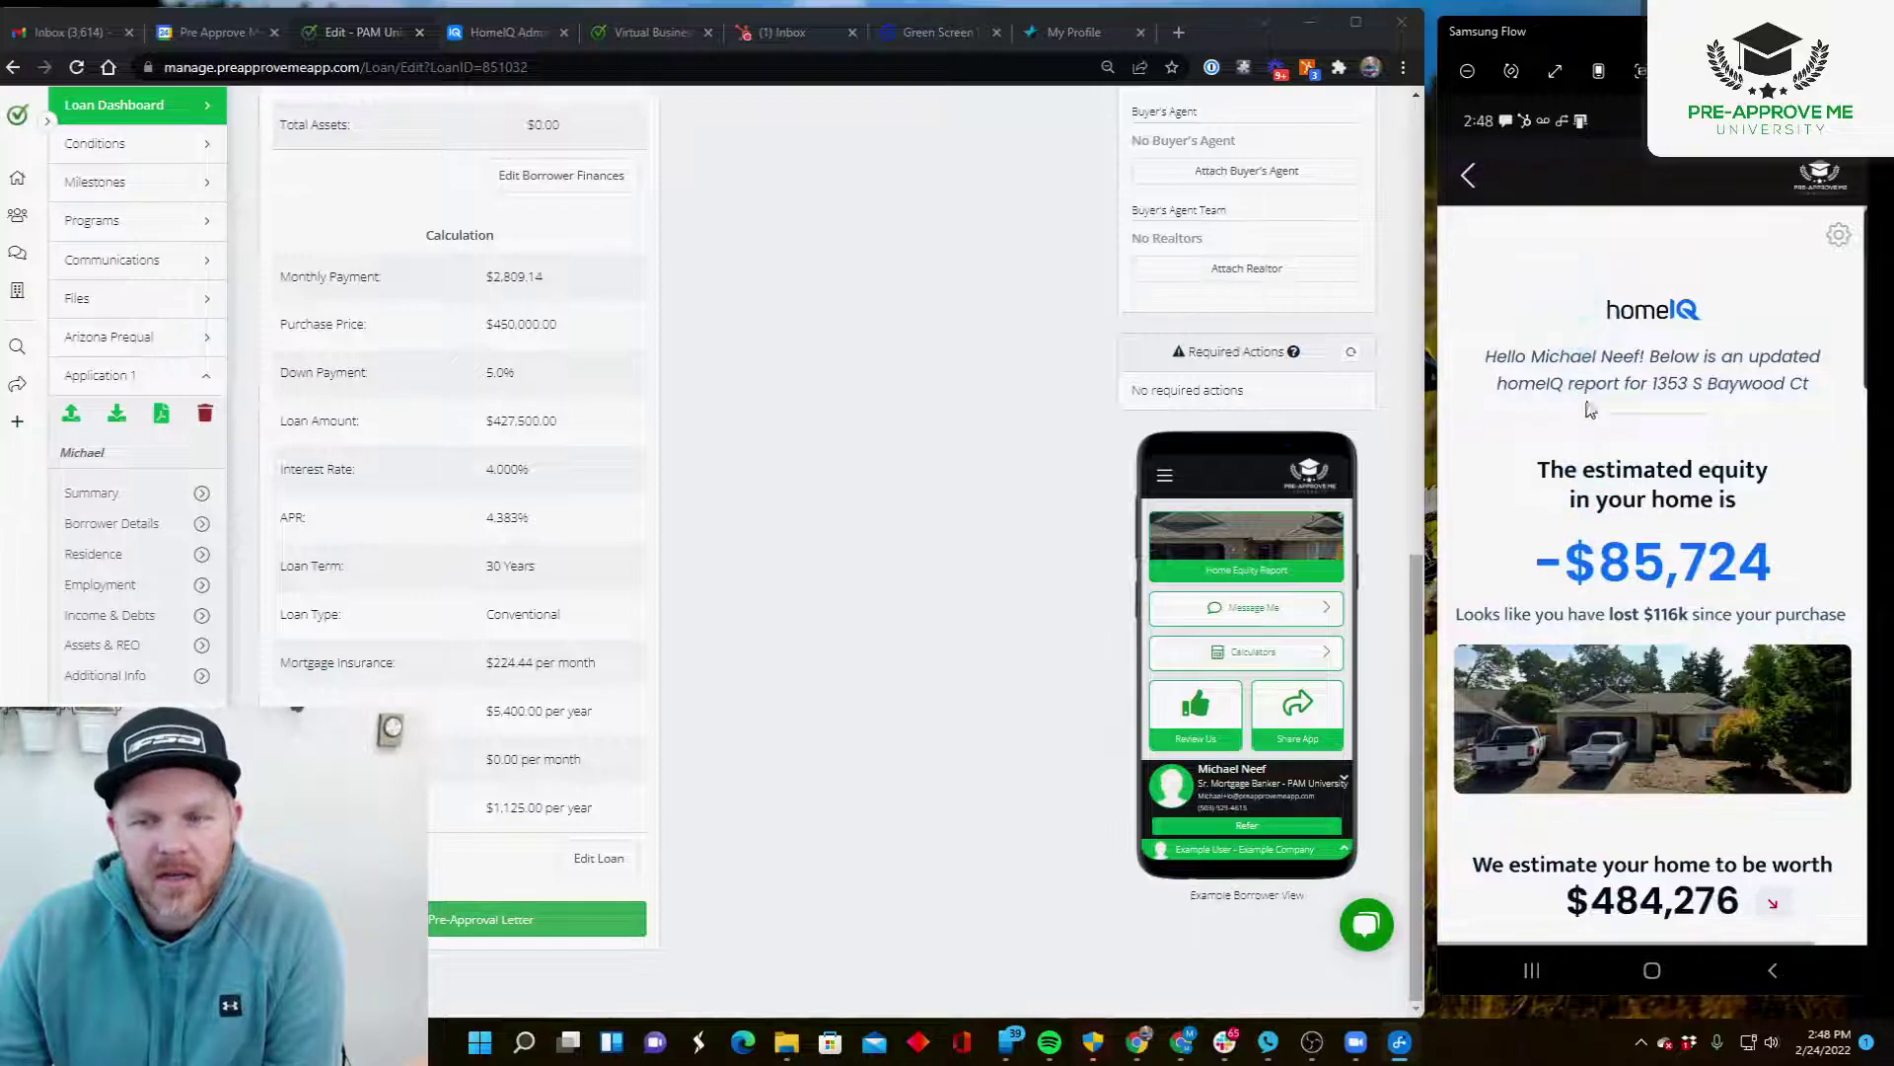
pyautogui.scroll(-5, 1596, 888)
pyautogui.scroll(-5, 1595, 888)
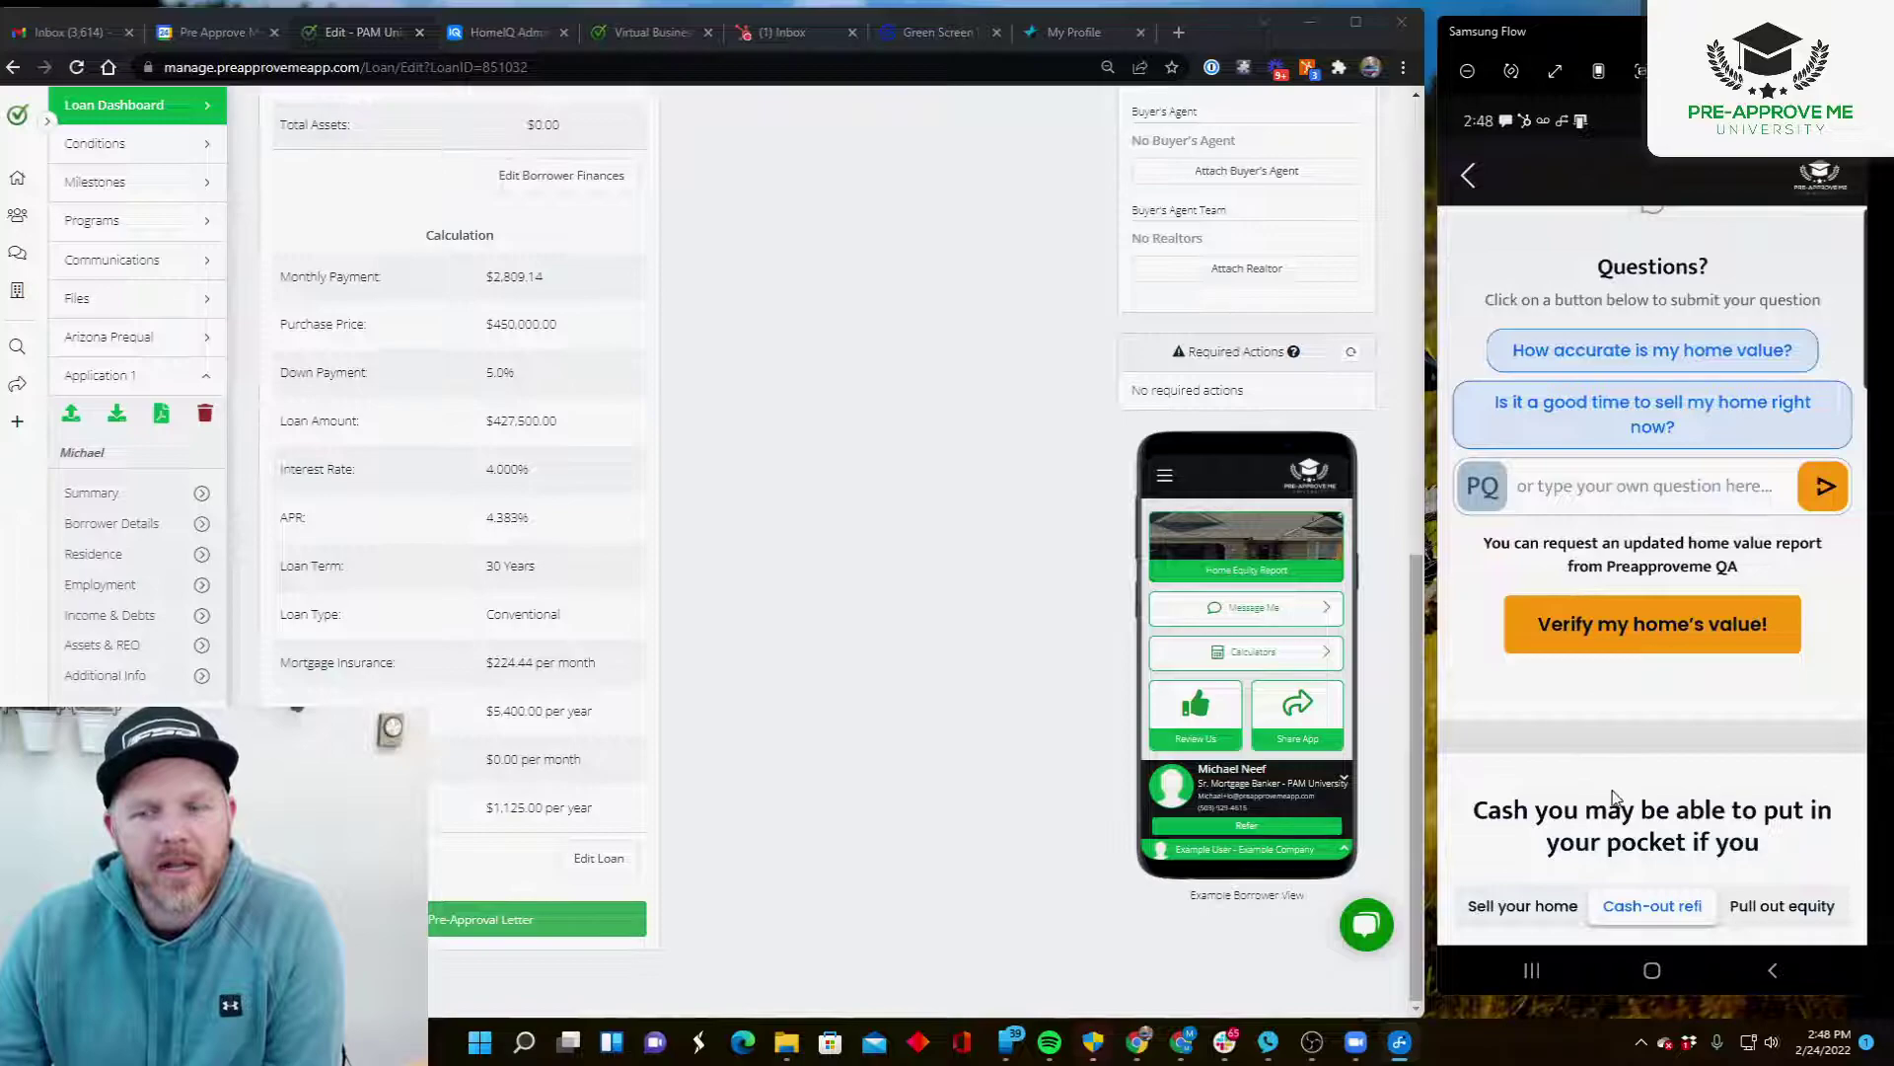
pyautogui.moveTo(1614, 797); pyautogui.dragTo(1629, 422)
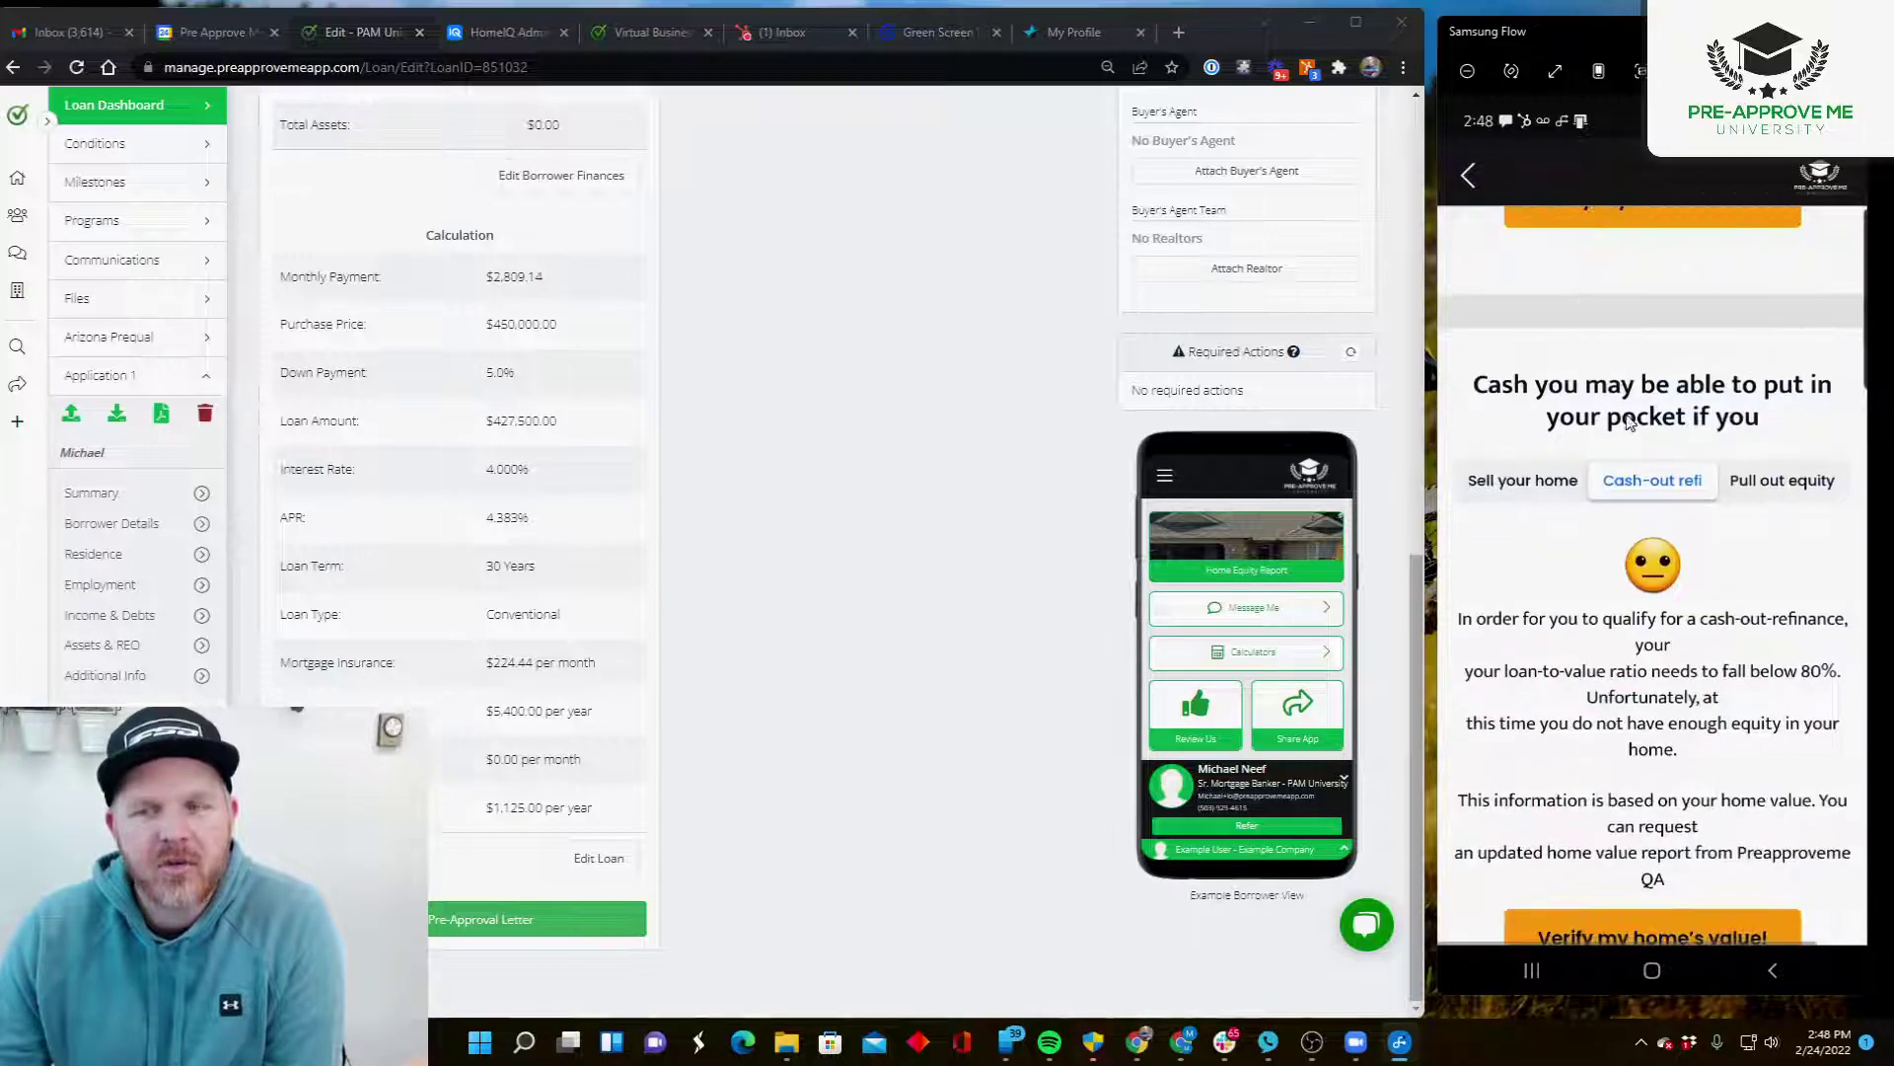
pyautogui.click(1765, 491)
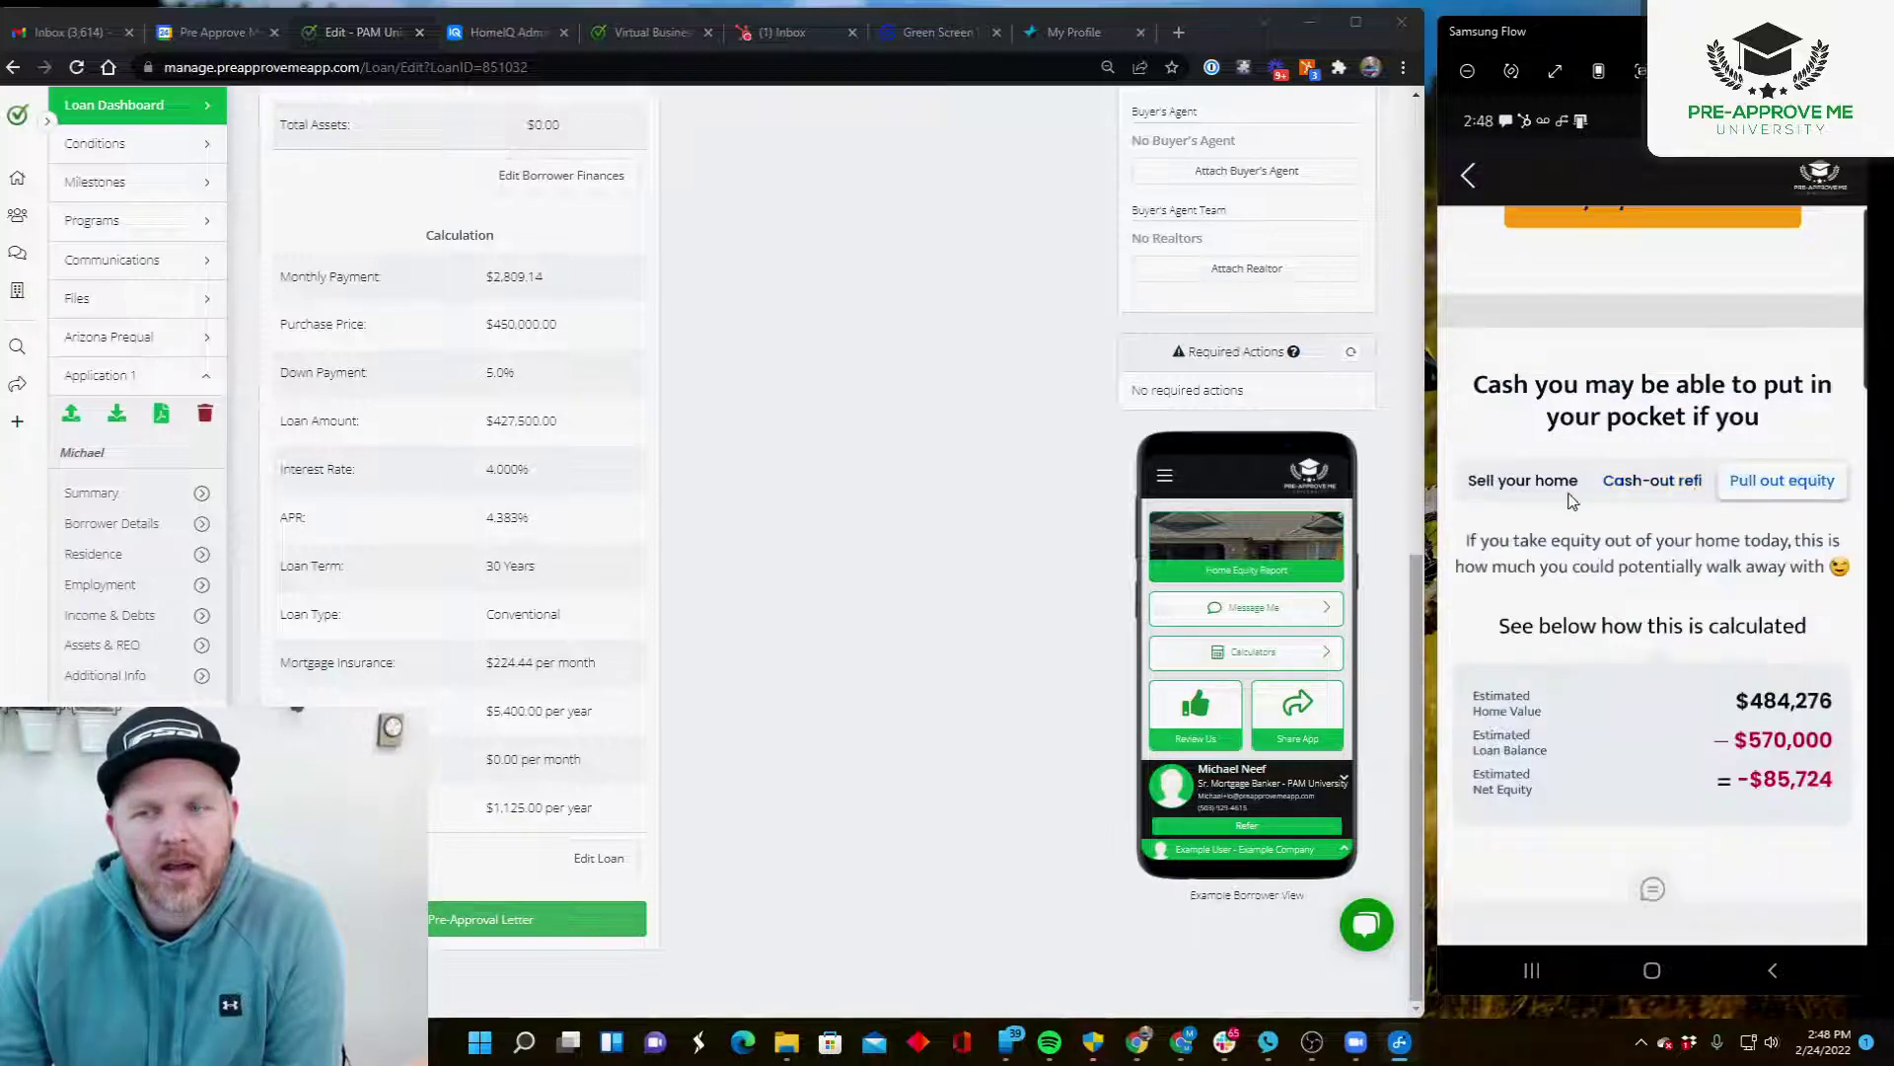
pyautogui.click(1534, 490)
pyautogui.moveTo(1637, 755); pyautogui.dragTo(1650, 360)
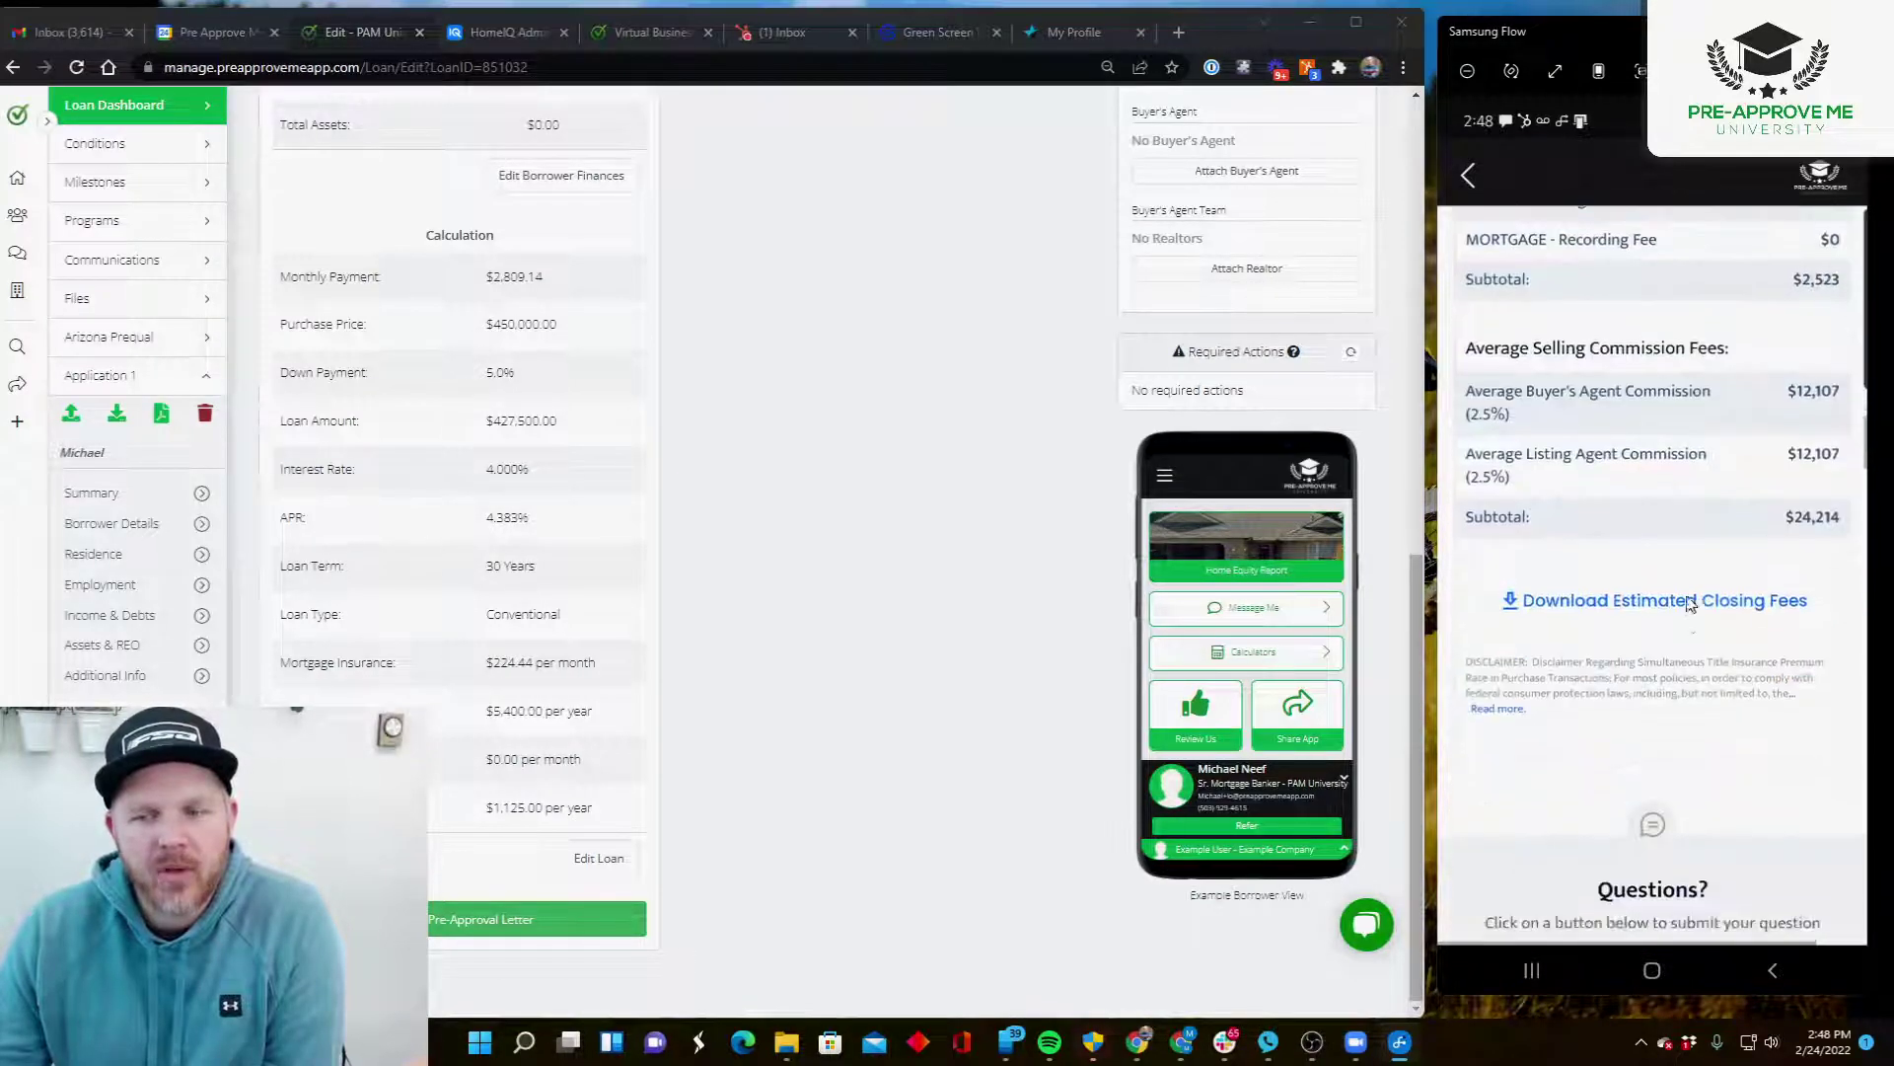
pyautogui.moveTo(1700, 660); pyautogui.dragTo(1669, 310)
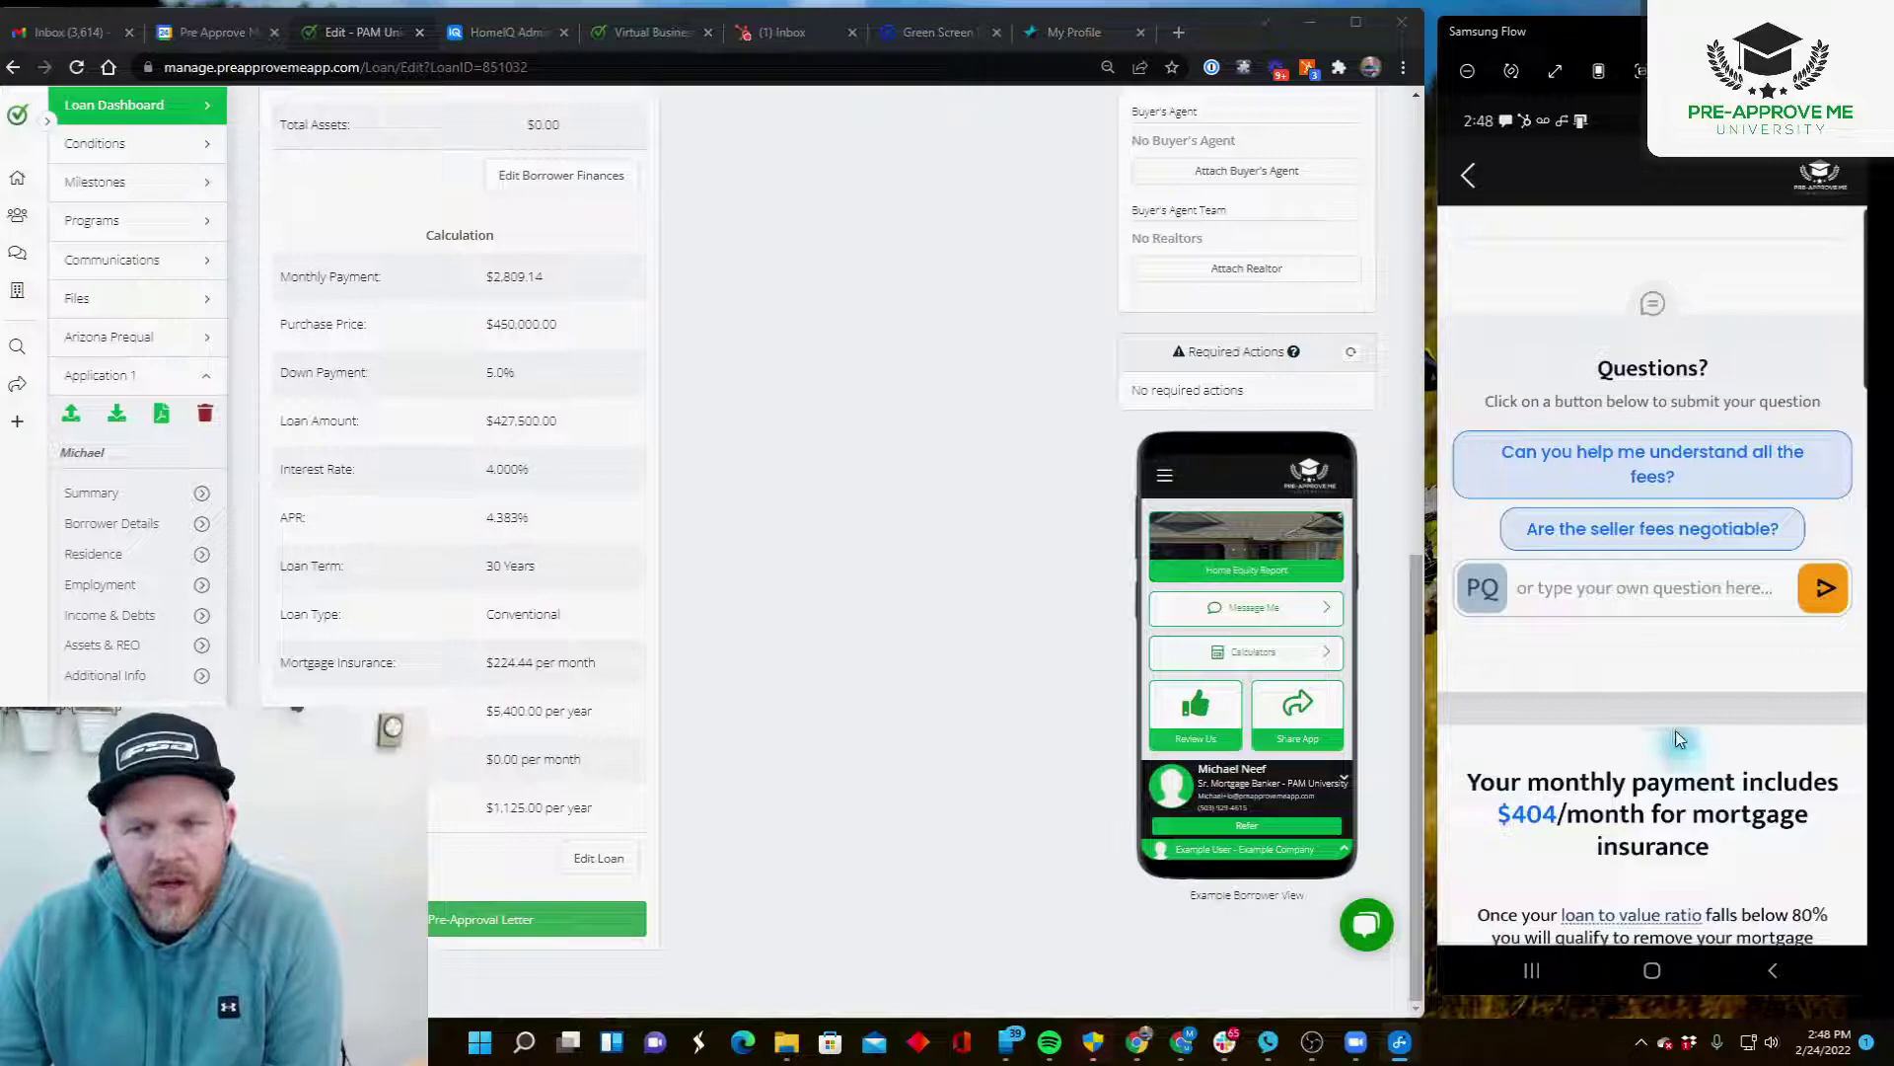
pyautogui.moveTo(1676, 731); pyautogui.dragTo(1654, 366)
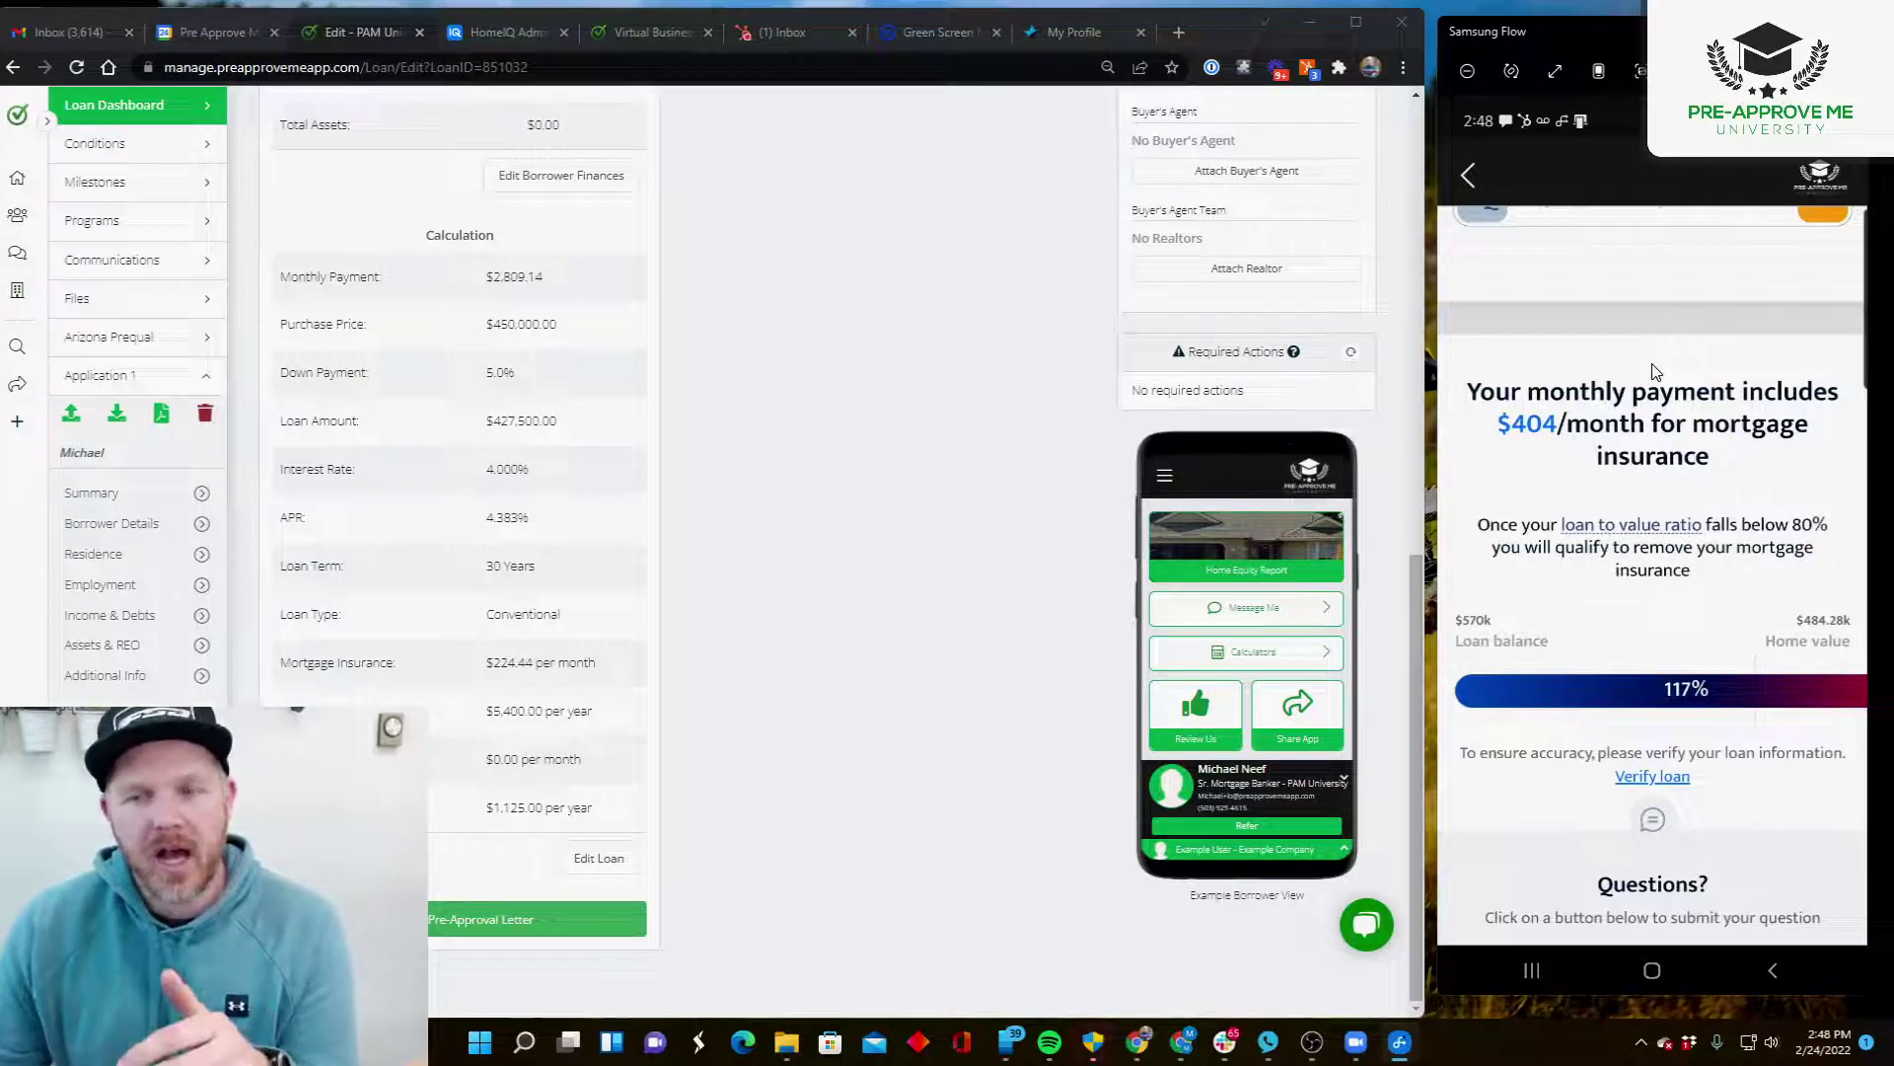
pyautogui.moveTo(1667, 424); pyautogui.dragTo(1662, 231)
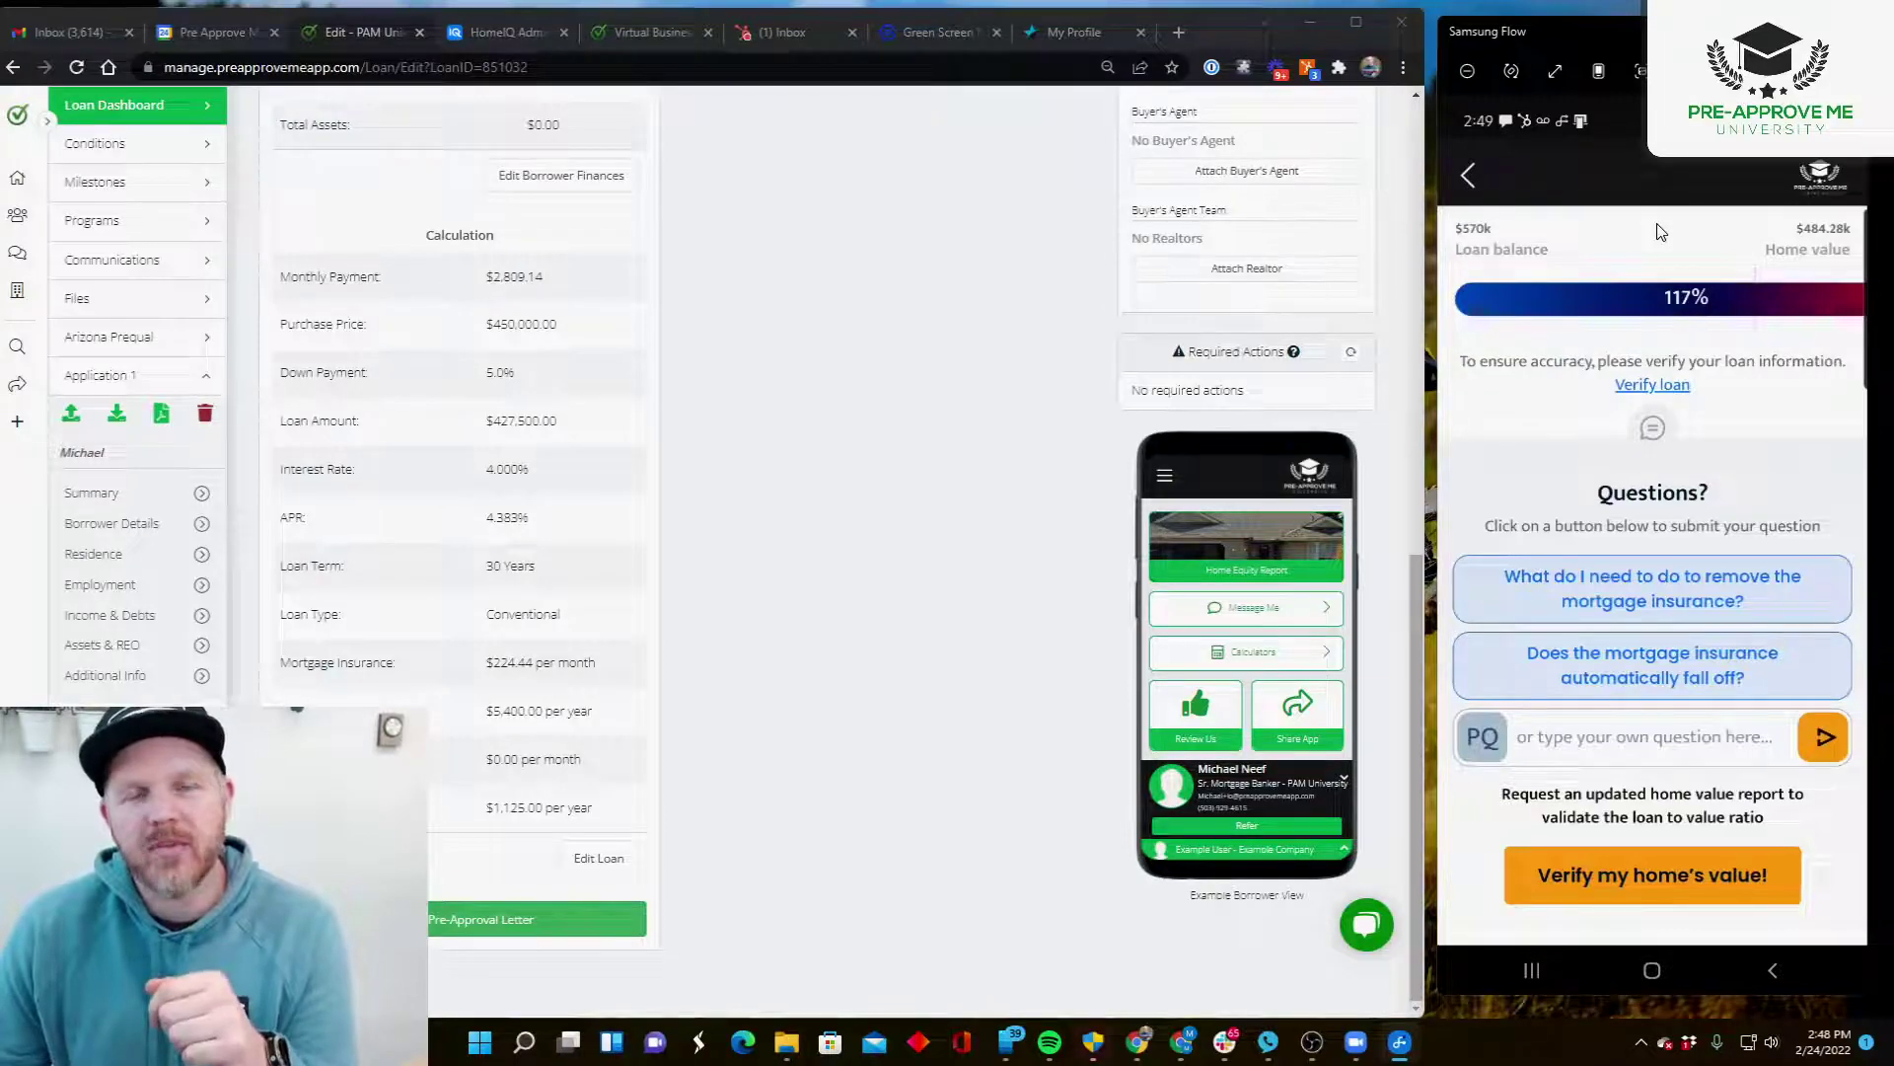
pyautogui.click(1468, 178)
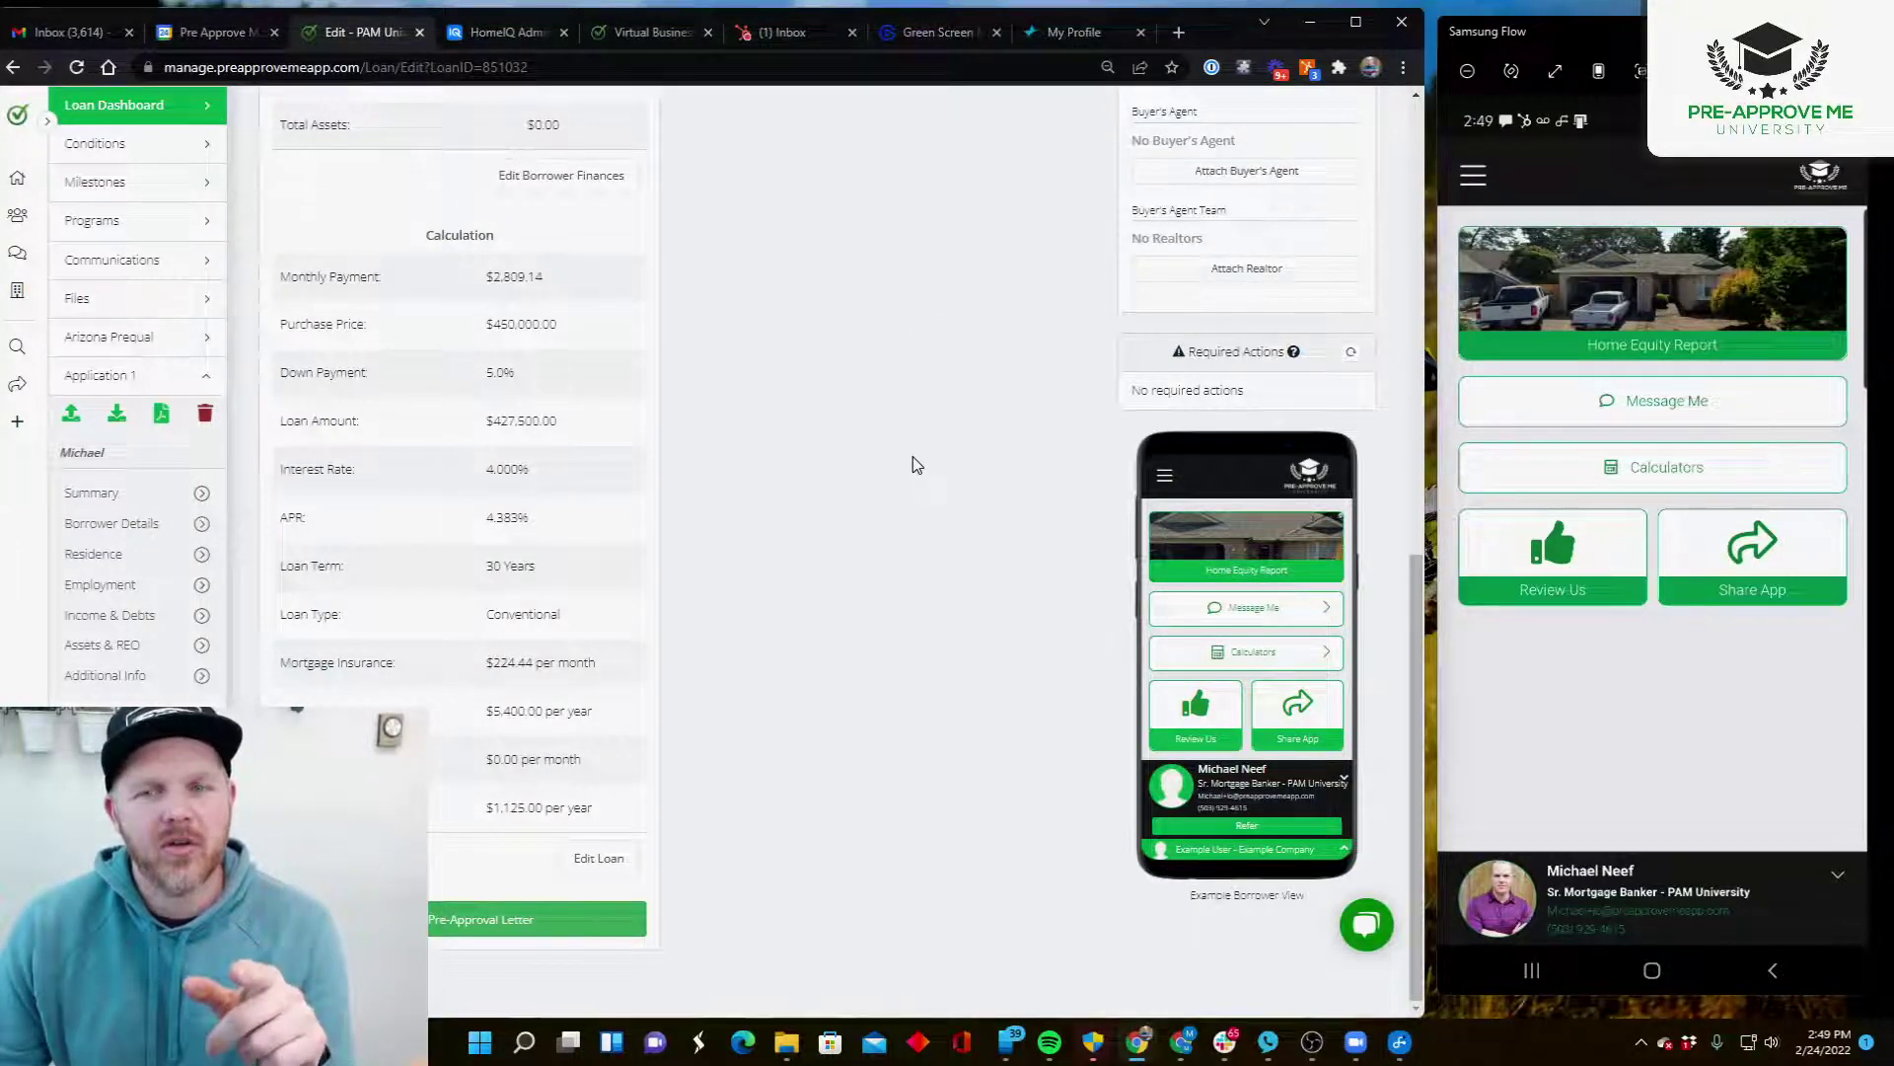
# Scroll back to the top of the loan page.
pyautogui.scroll(10, 916, 464)
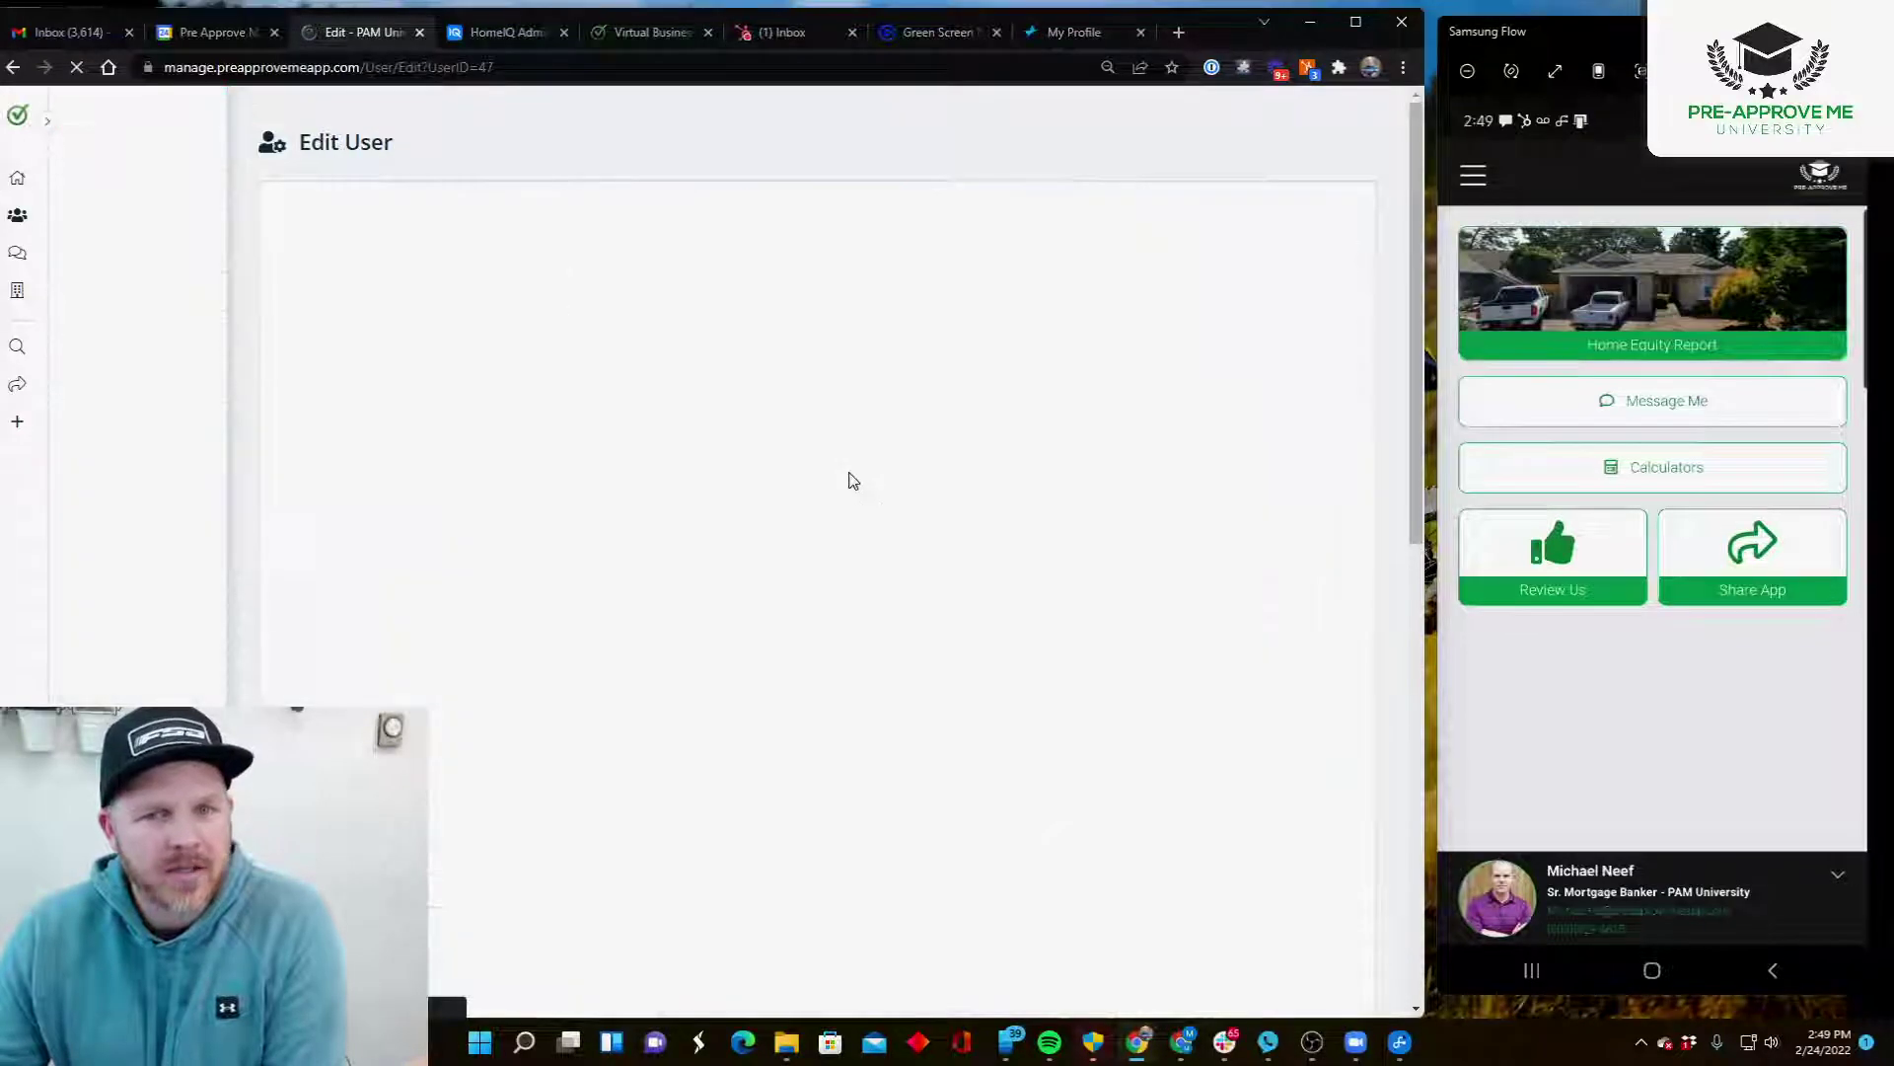
# Show the Integrations settings and scroll down to the HomeIQ card.
pyautogui.click(209, 468)
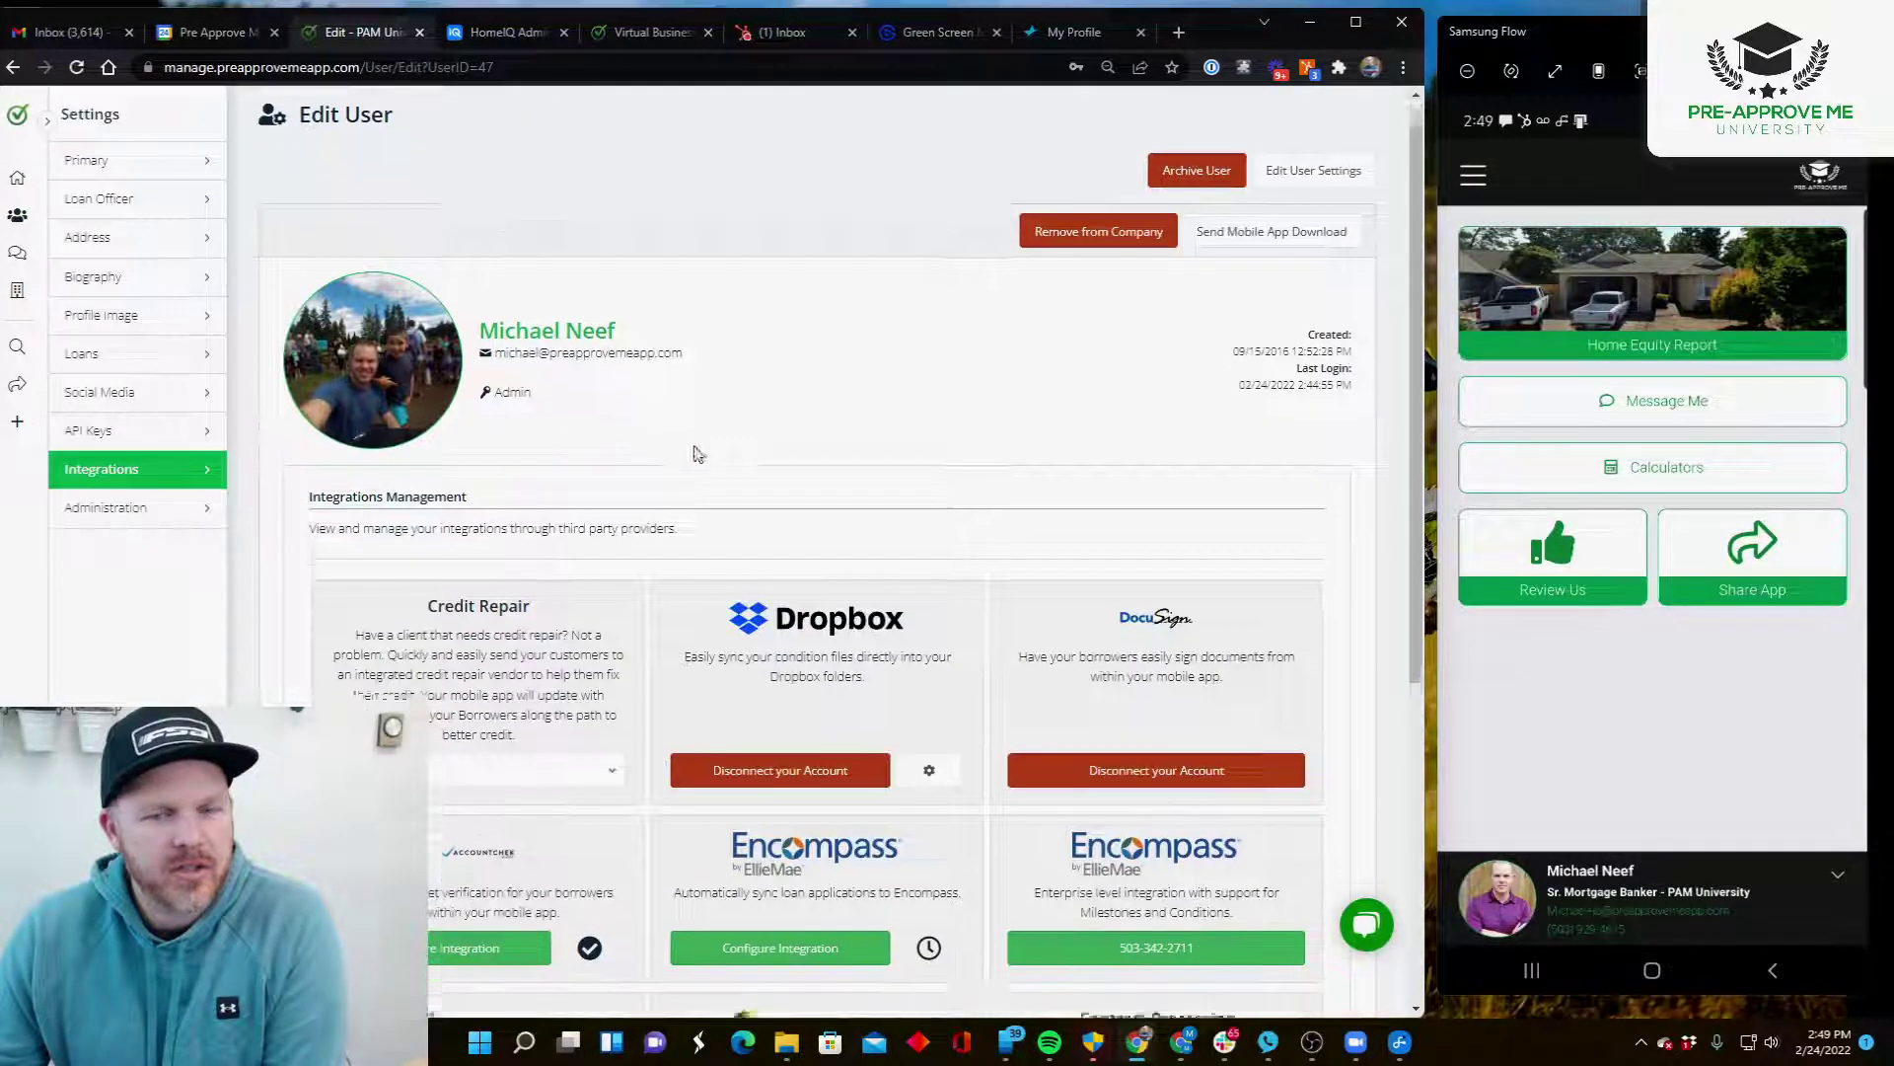
pyautogui.scroll(-6, 1175, 727)
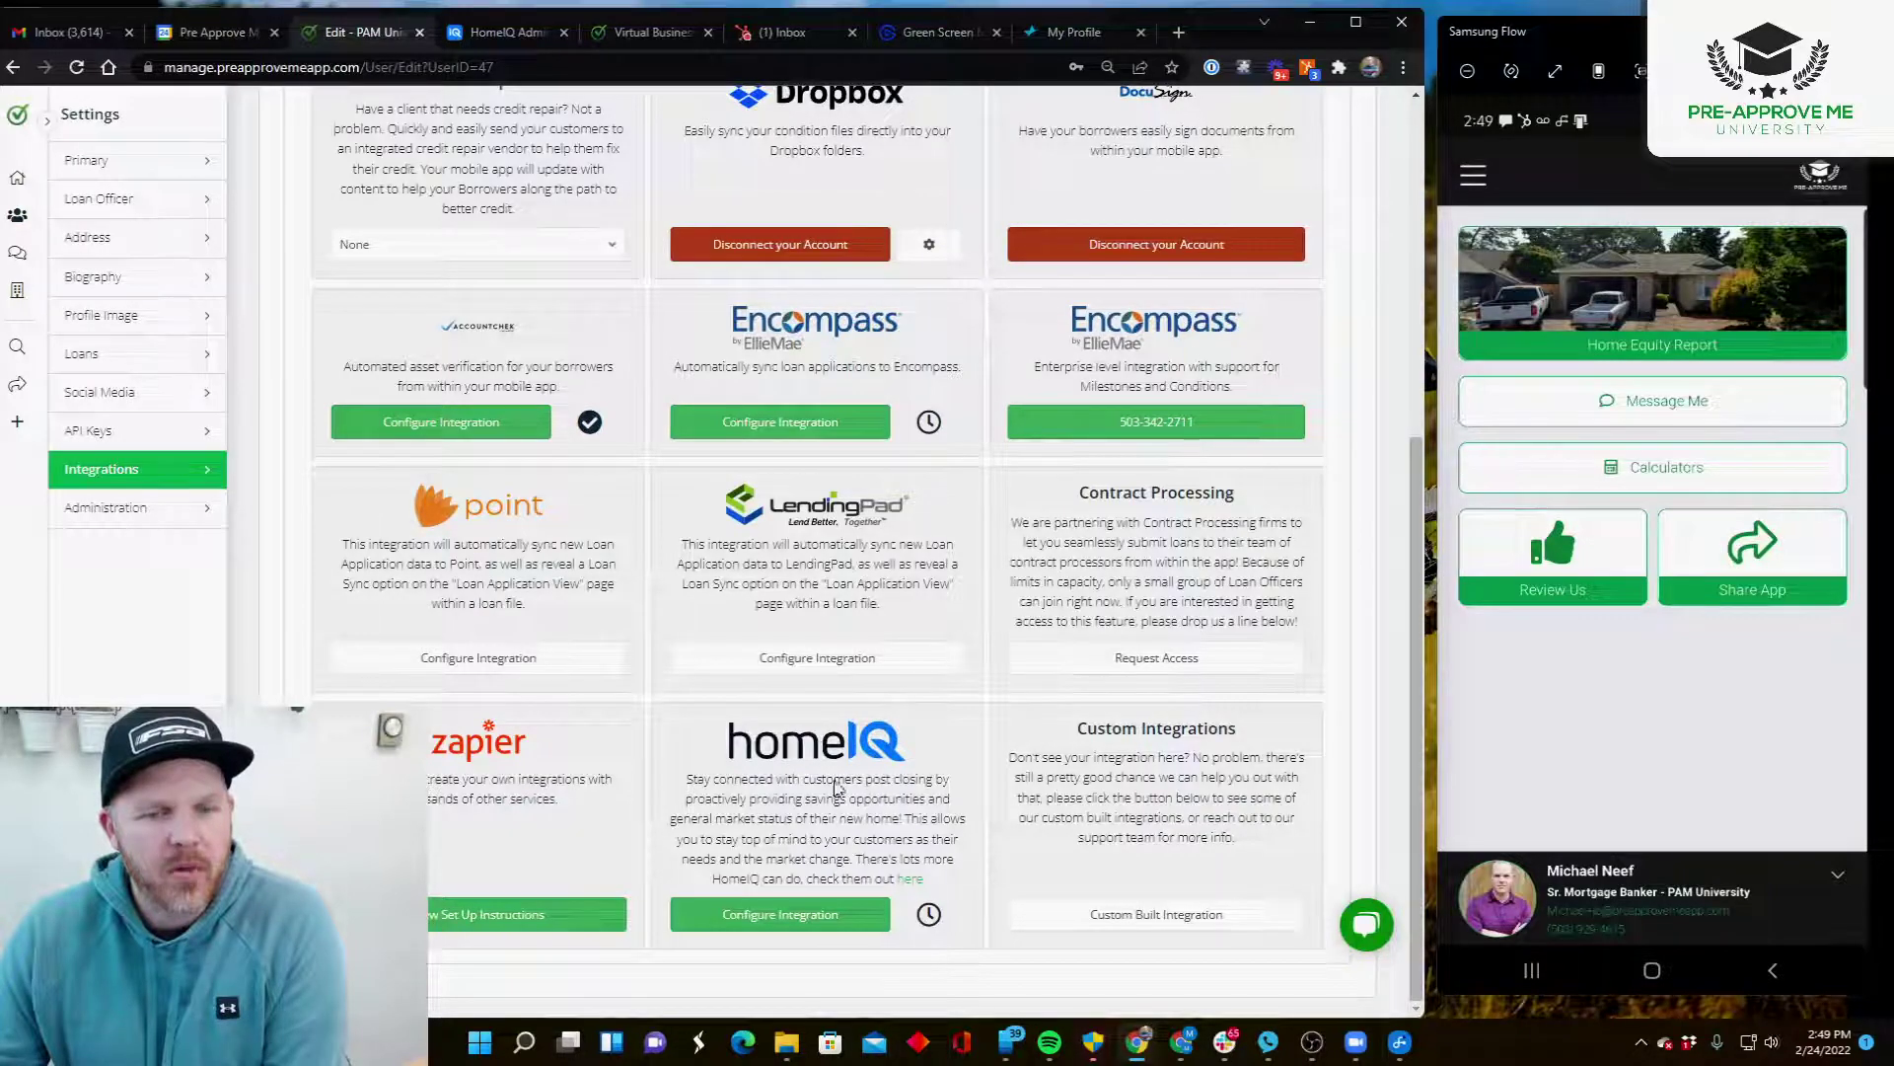